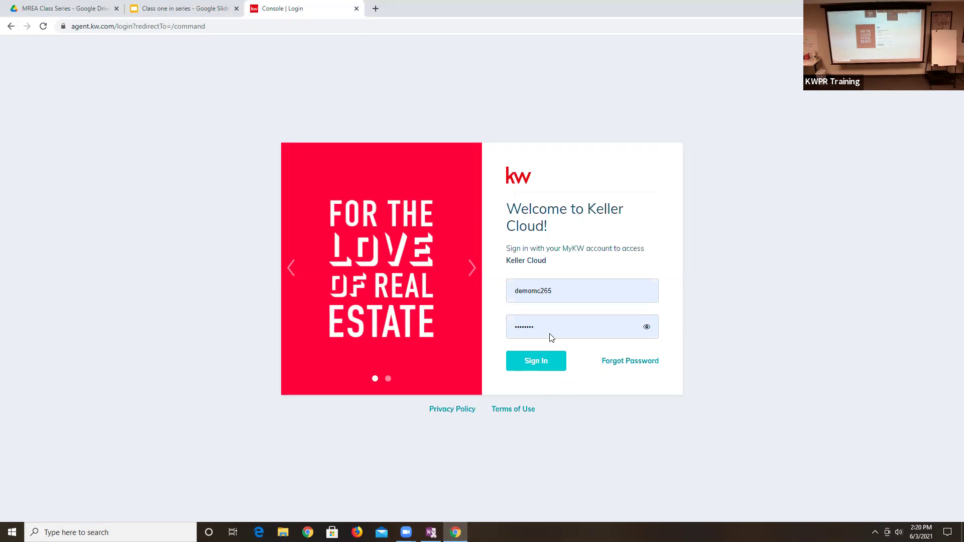
- Sign in to KW Command with the account username and password
double_click(648, 283)
type("s")
key("BackSpace")
key("Tab")
type("•••••••••••")
key("Return")
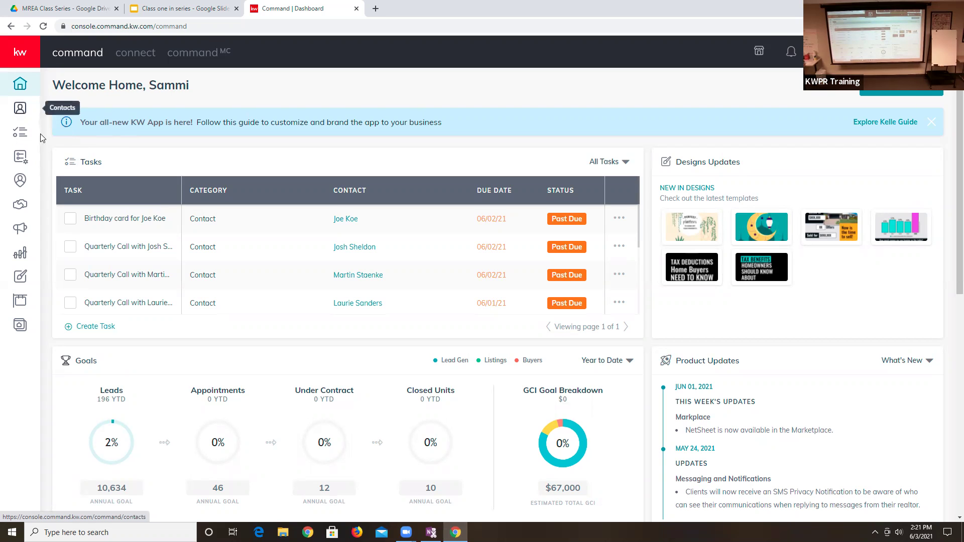
- Switch to the personal account's contacts list and start a new contact
left_click(21, 110)
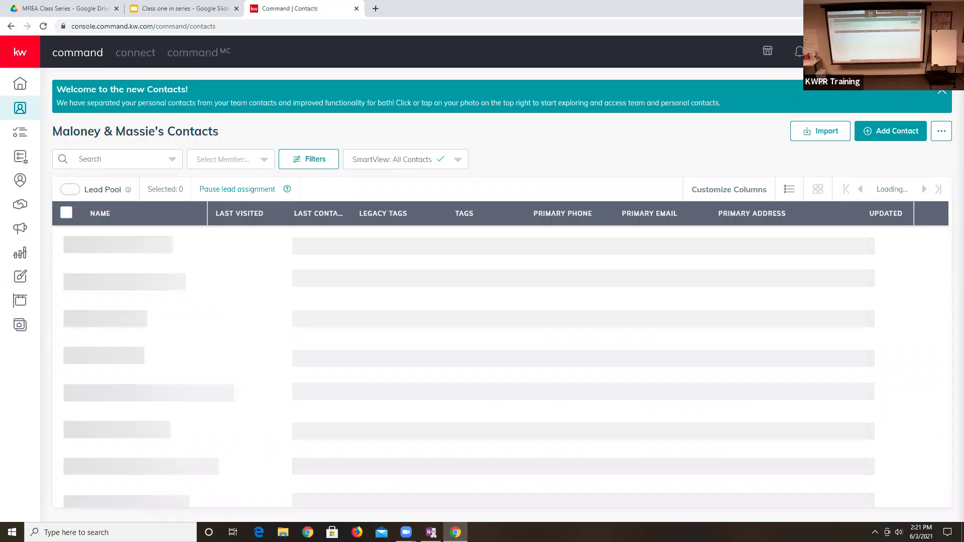
left_click(828, 52)
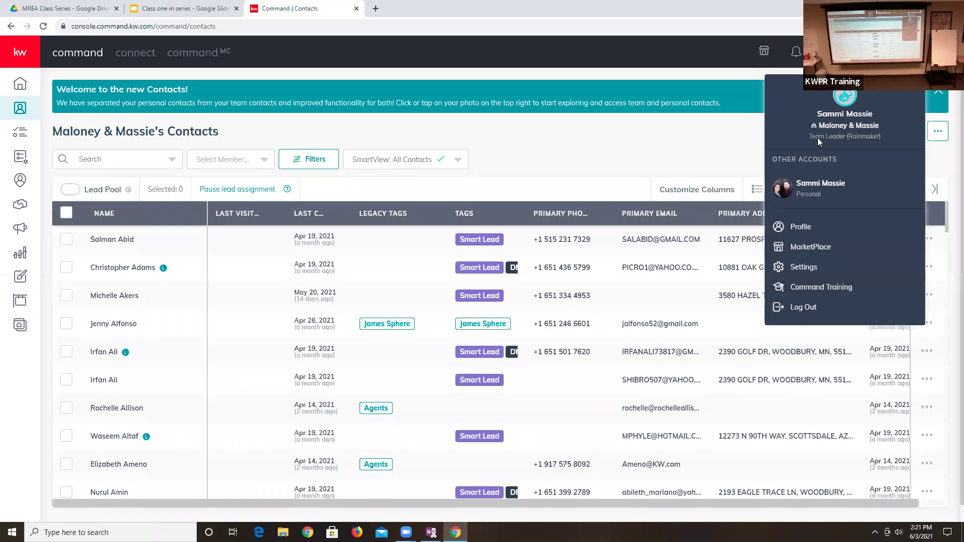
left_click(813, 183)
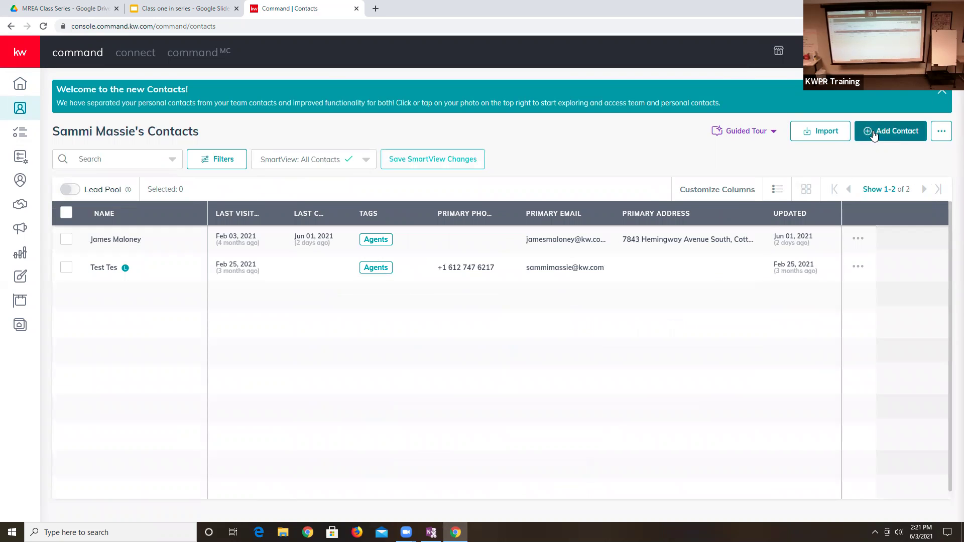
left_click(897, 132)
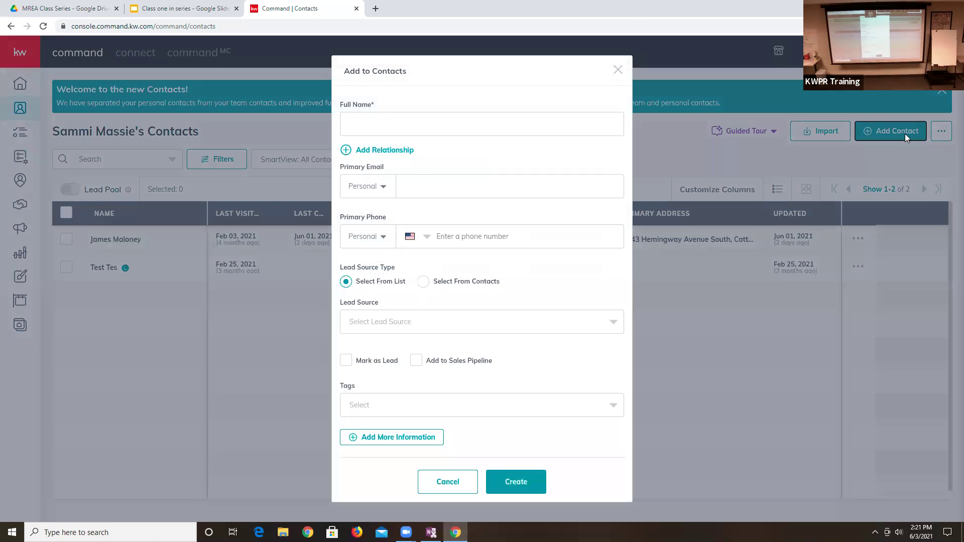
- Enter the buyer's full name, e-mail address and phone number in the new contact form
left_click(444, 129)
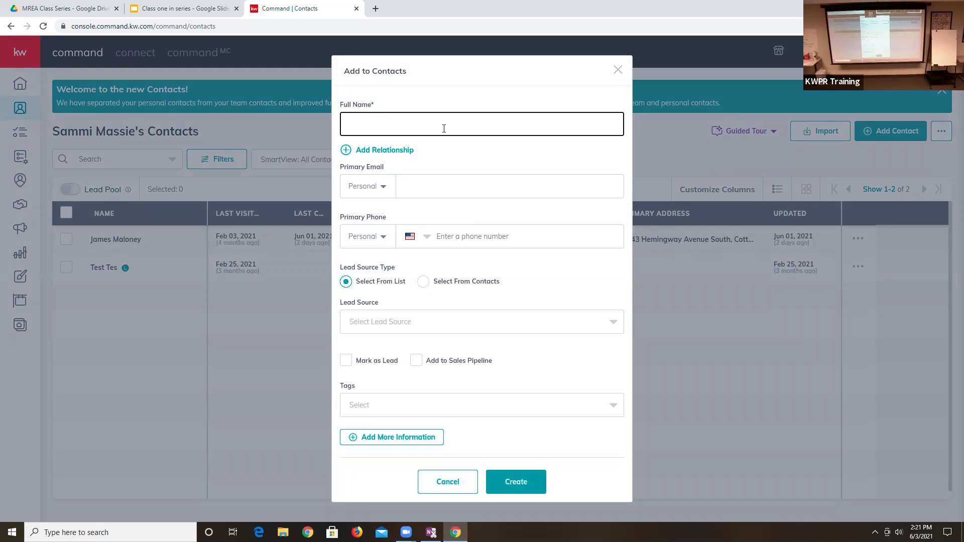
type("Chris Buyer")
key("Tab")
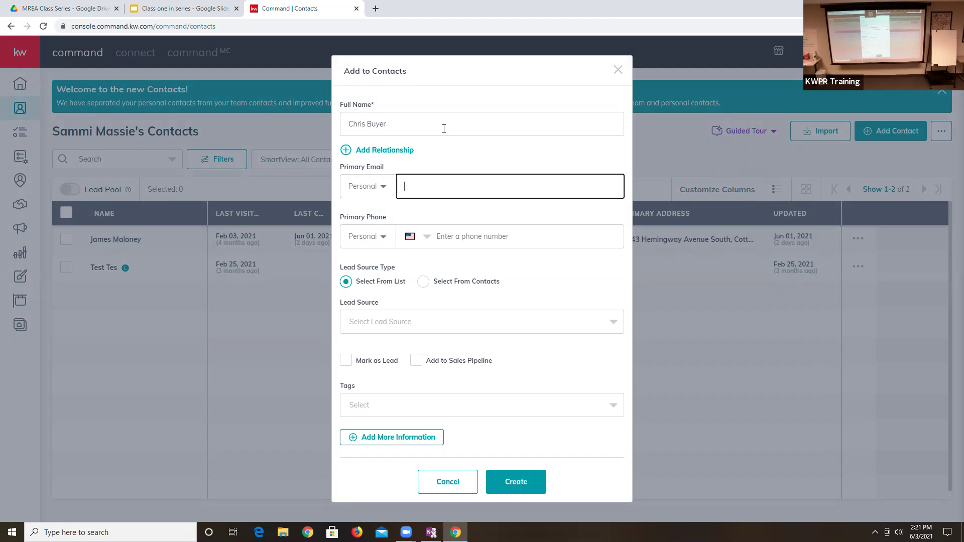
key("Tab")
key("Tab")
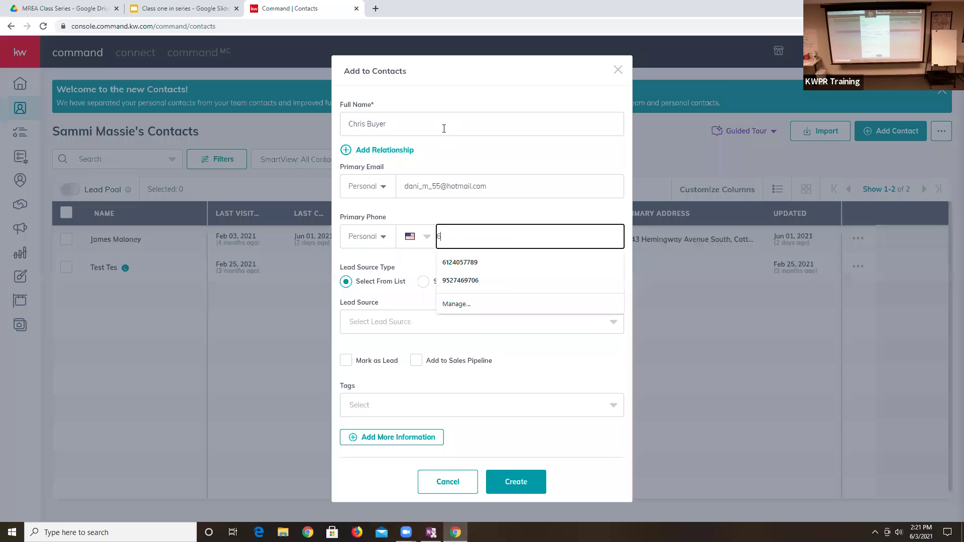
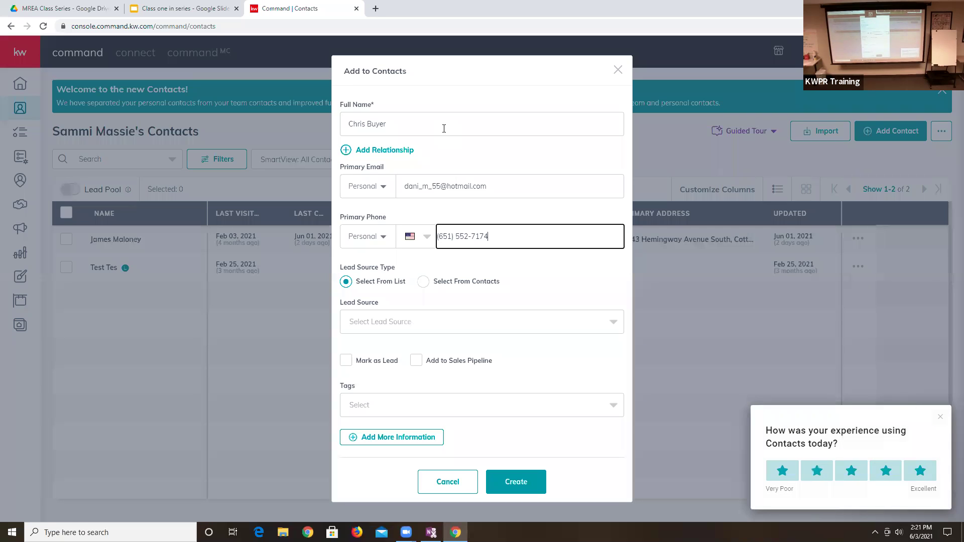
- Search the lead sources for 'sphe' and choose Sphere
left_click(398, 324)
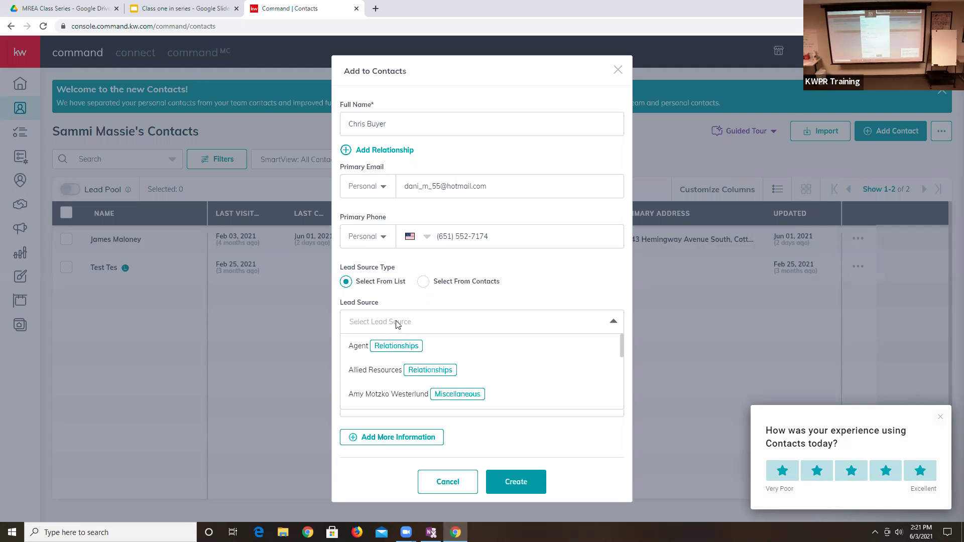
type("re")
key("BackSpace")
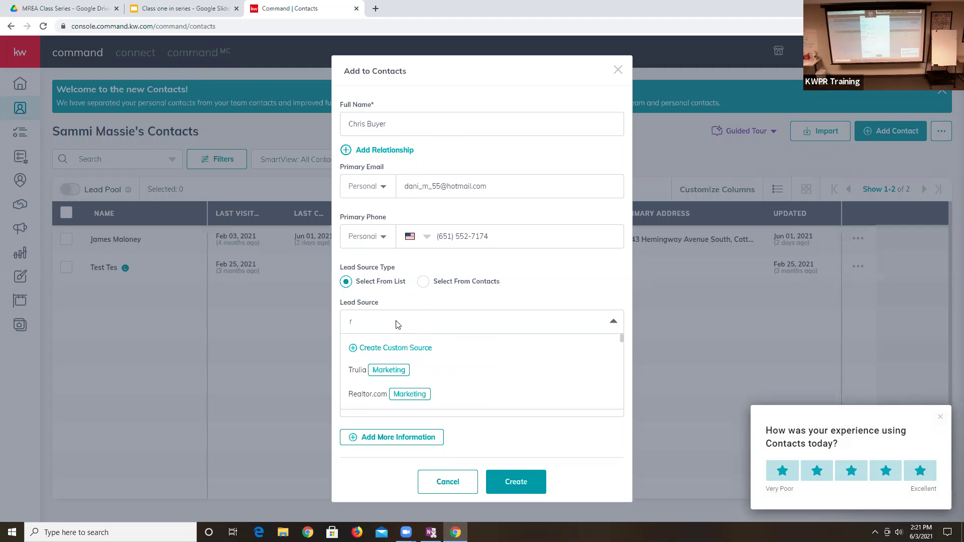
key("BackSpace")
type("sp[he")
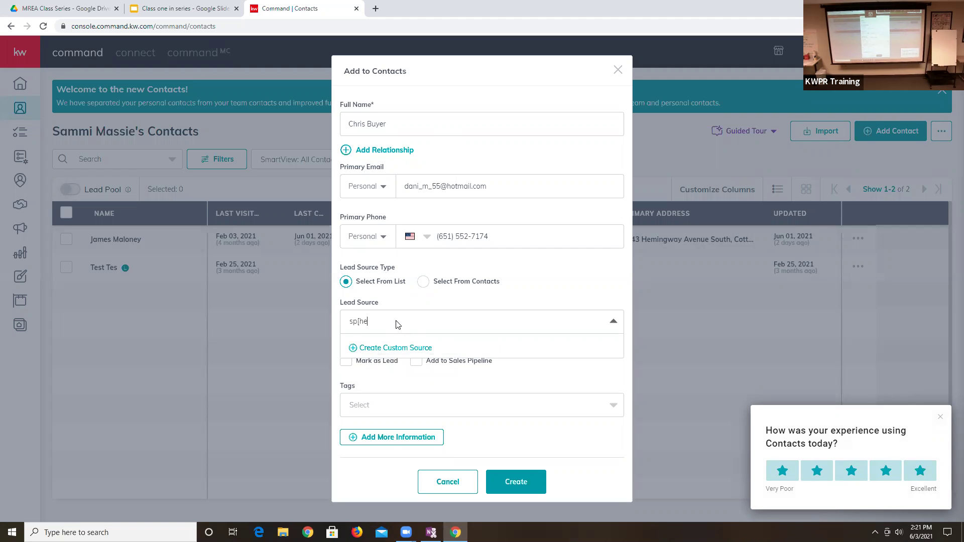
key("BackSpace")
key("BackSpace")
key("BackSpace")
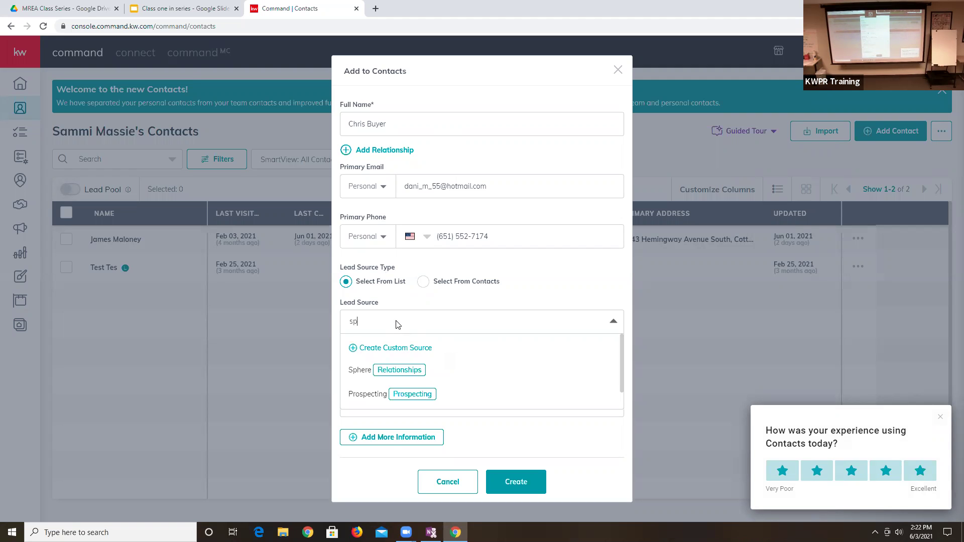
type("e")
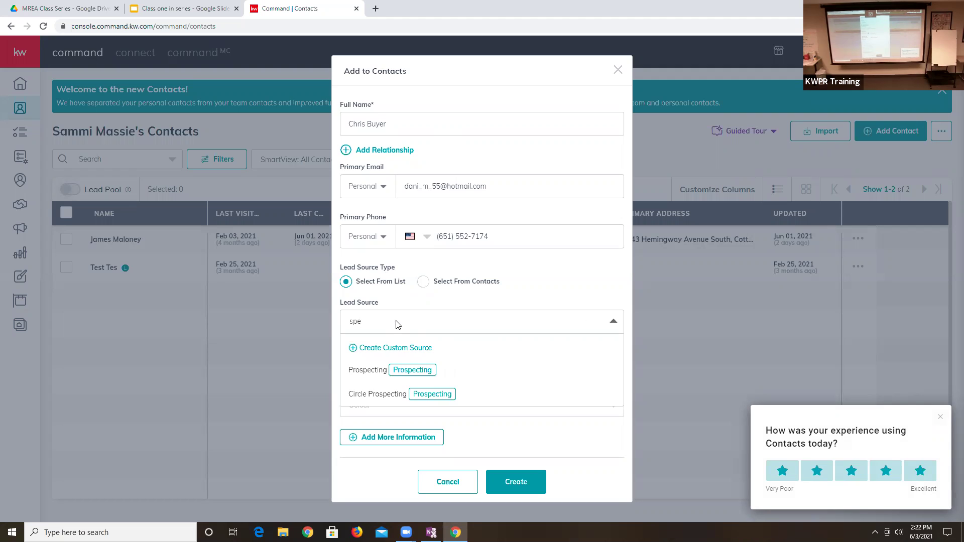
key("BackSpace")
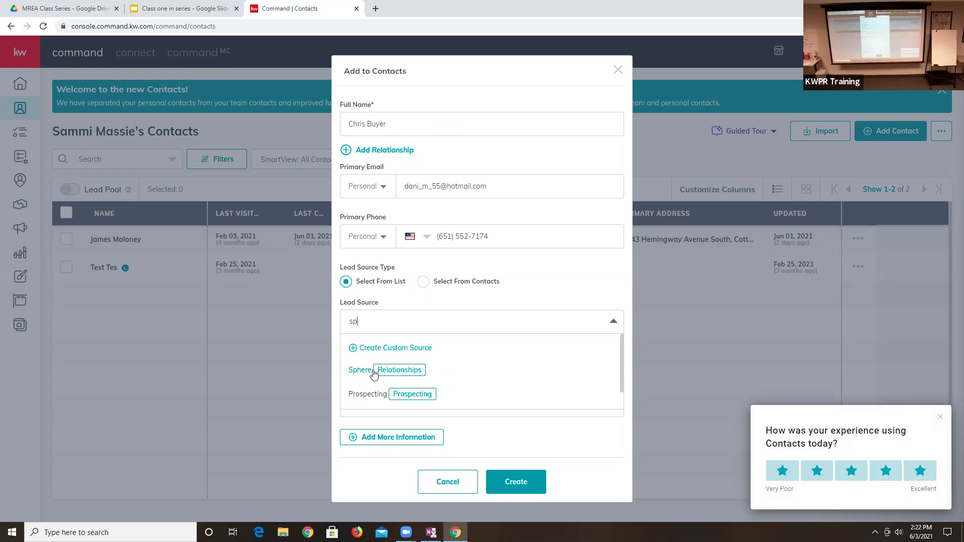
left_click(360, 370)
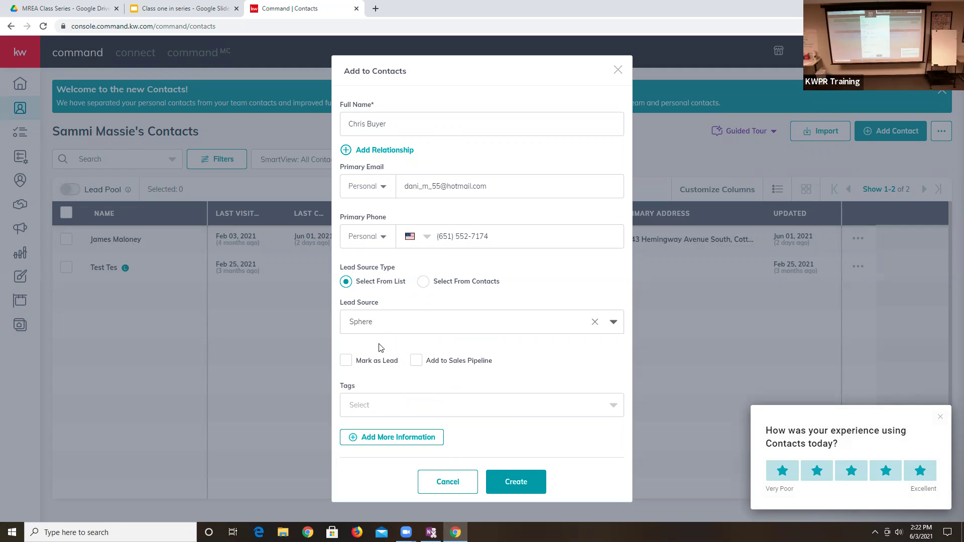
- Clear the lead source, browse other options like 'kw', then reselect Sphere
left_click(407, 319)
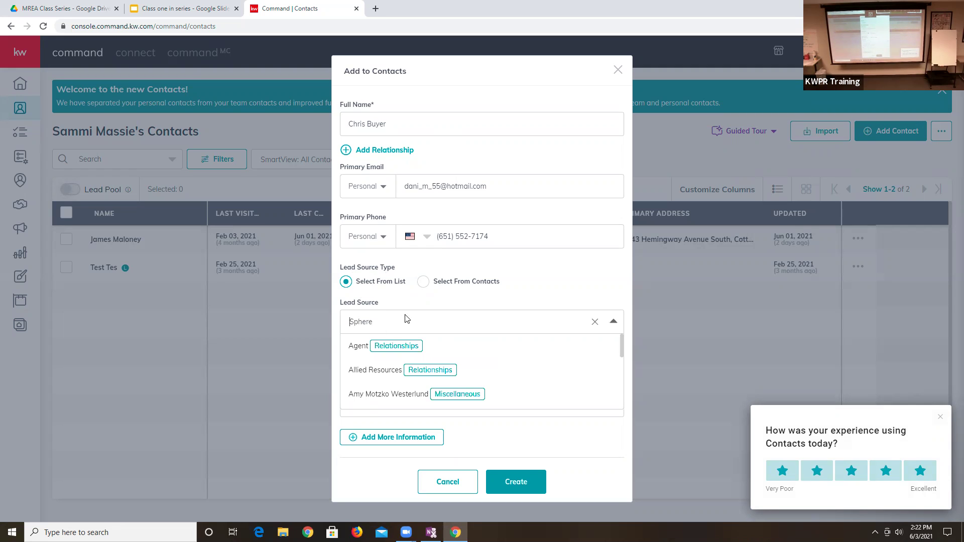
scroll(389, 347, "down", 3)
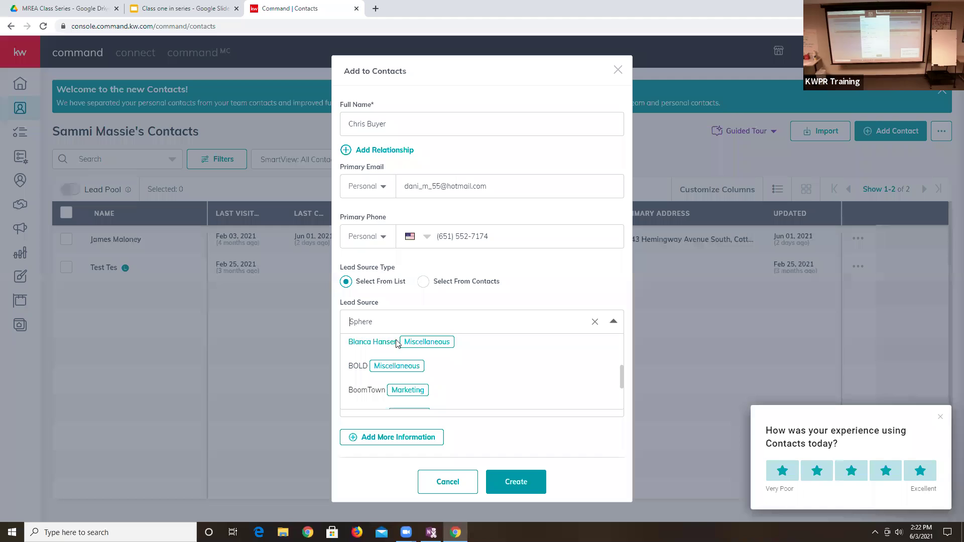
left_click(407, 317)
type("kw")
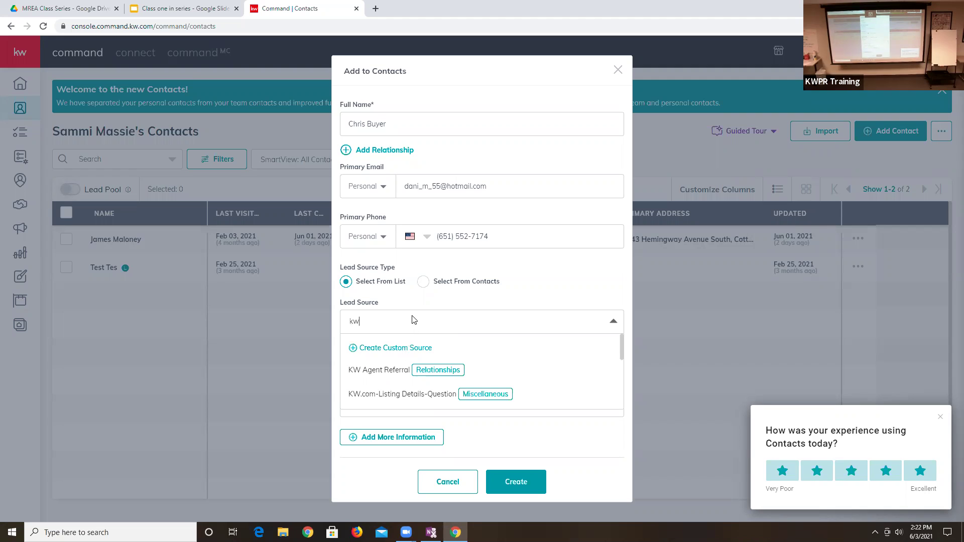
left_click(387, 320)
type("sphe")
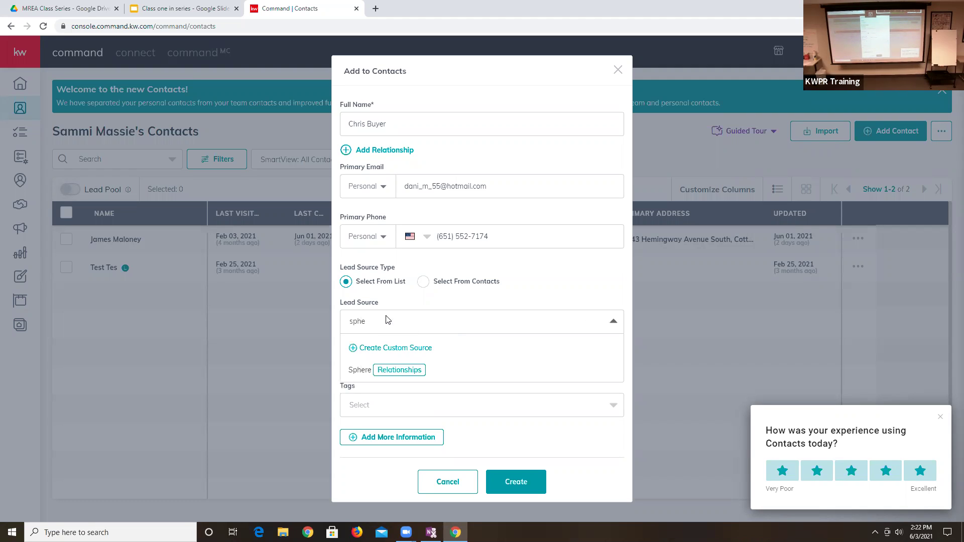
left_click(359, 369)
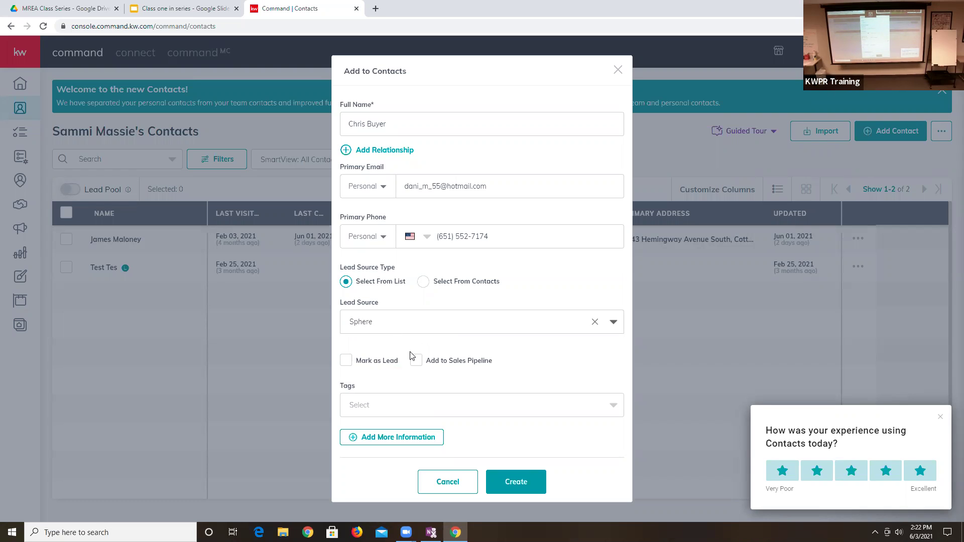
- Change the lead source to Select From Contacts and credit an existing contact found by searching 'ja'
left_click(412, 321)
type("op")
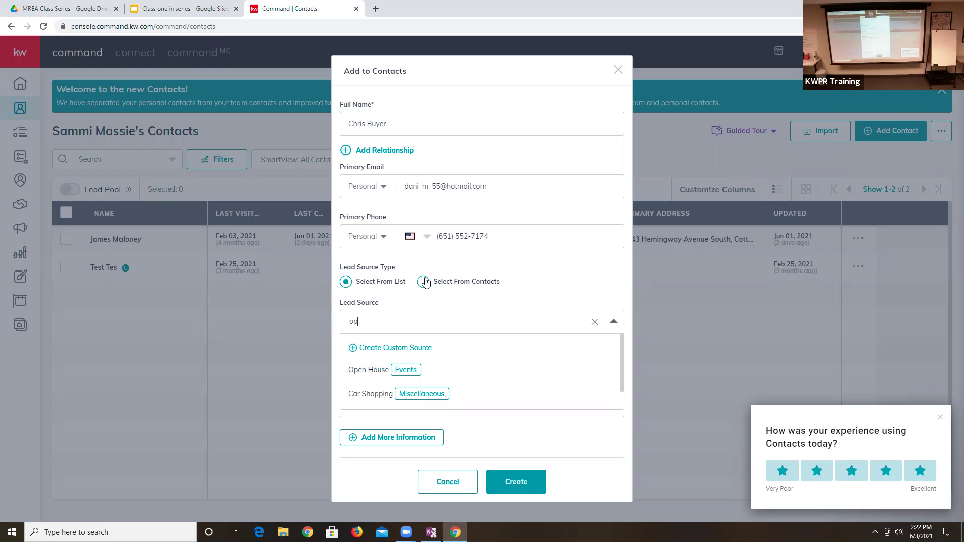
left_click(424, 283)
left_click(396, 322)
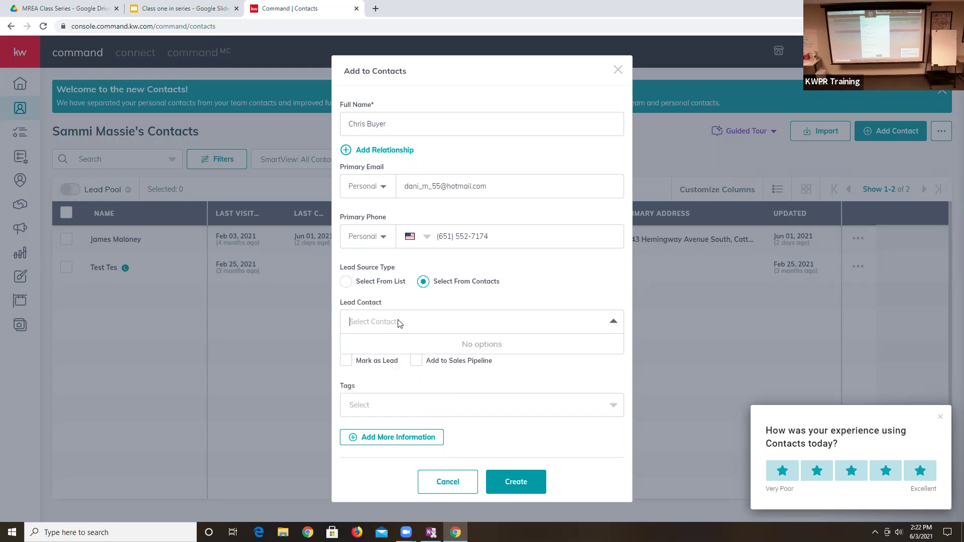
type("ja")
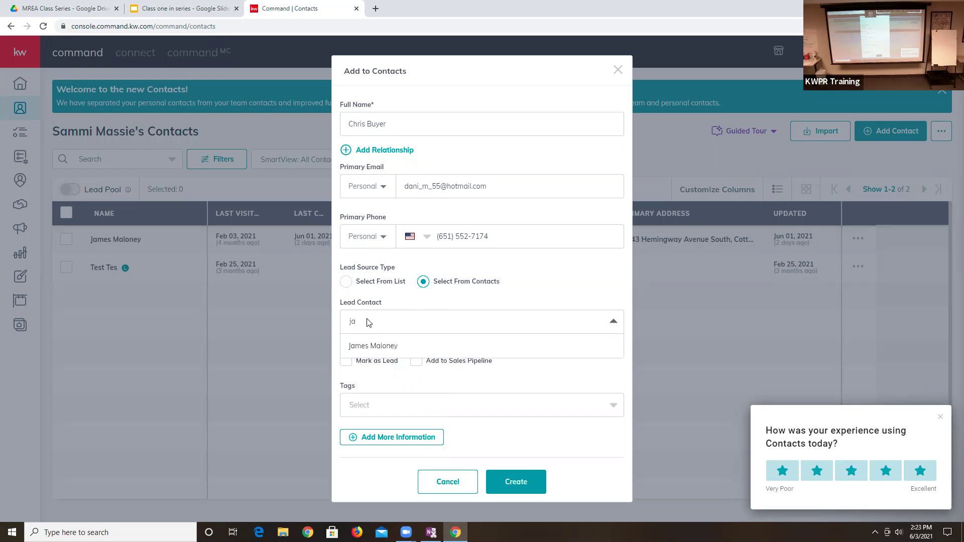
left_click(390, 345)
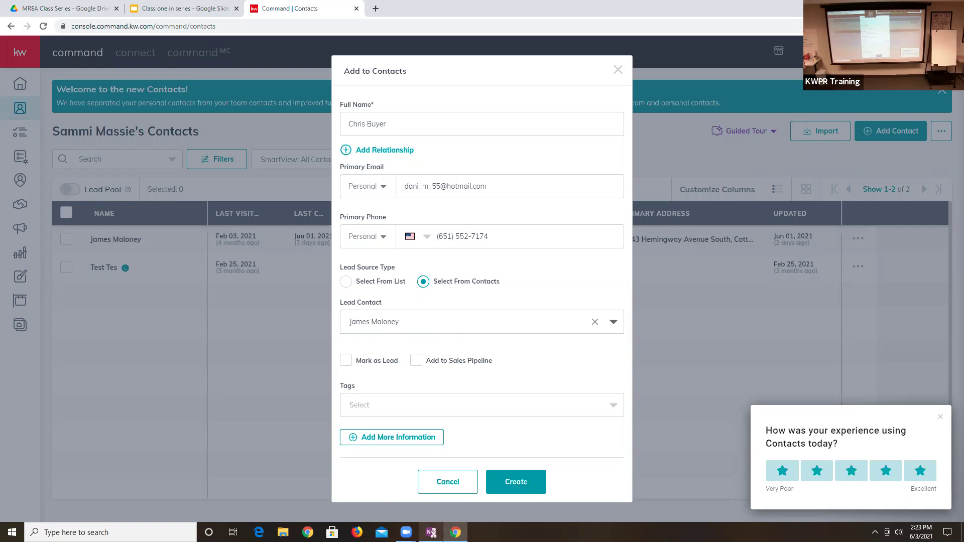
mouse_move(431, 532)
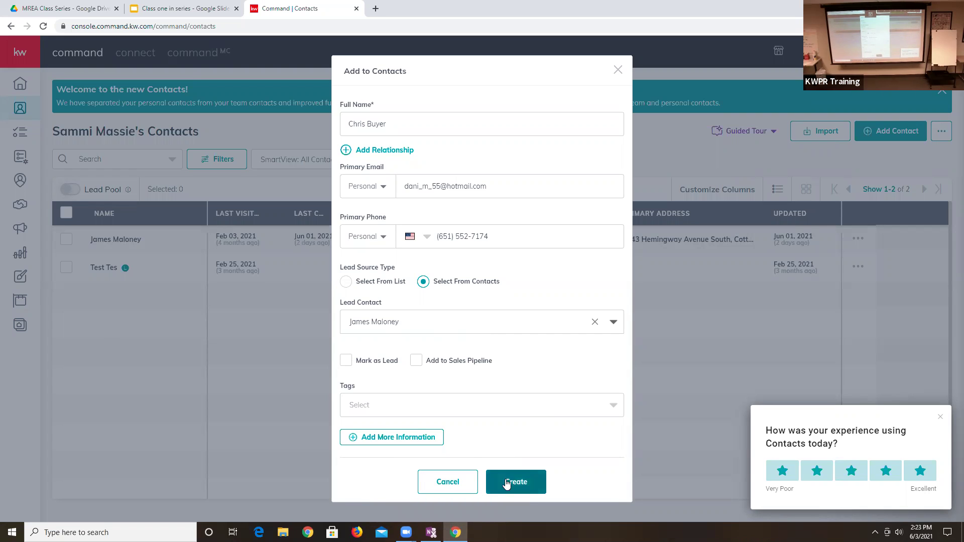
- Check Mark as Lead, browse the tag list without choosing a tag, and reveal the extra sections
left_click(345, 362)
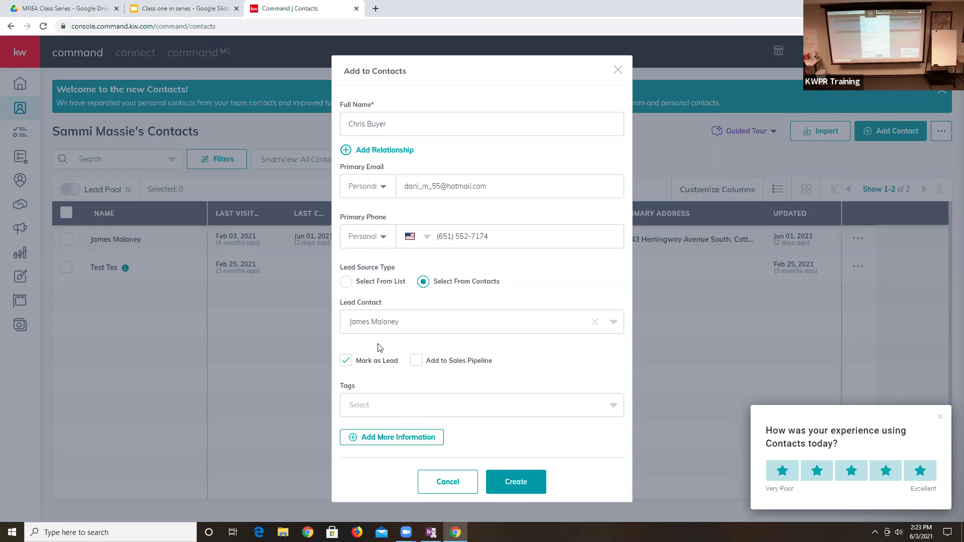
left_click(378, 405)
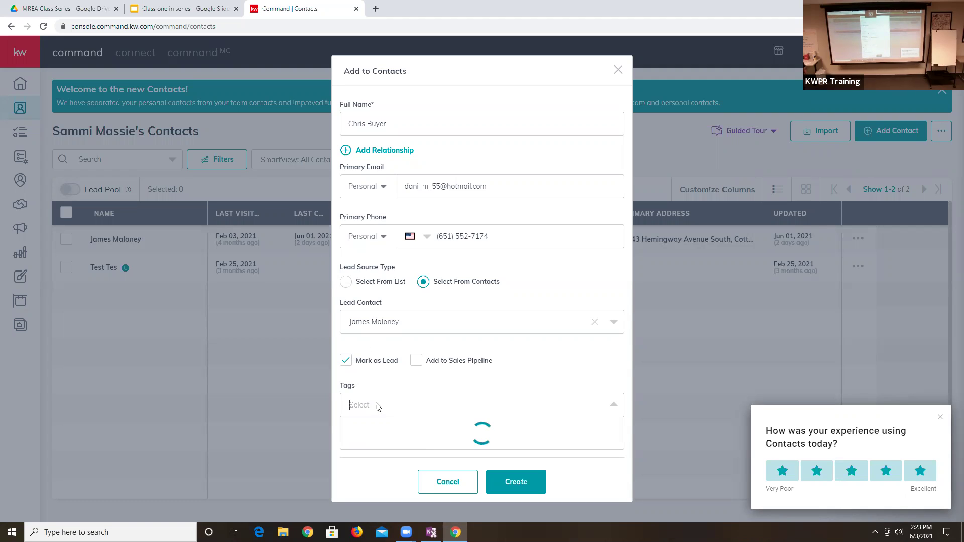
scroll(440, 449, "down", 5)
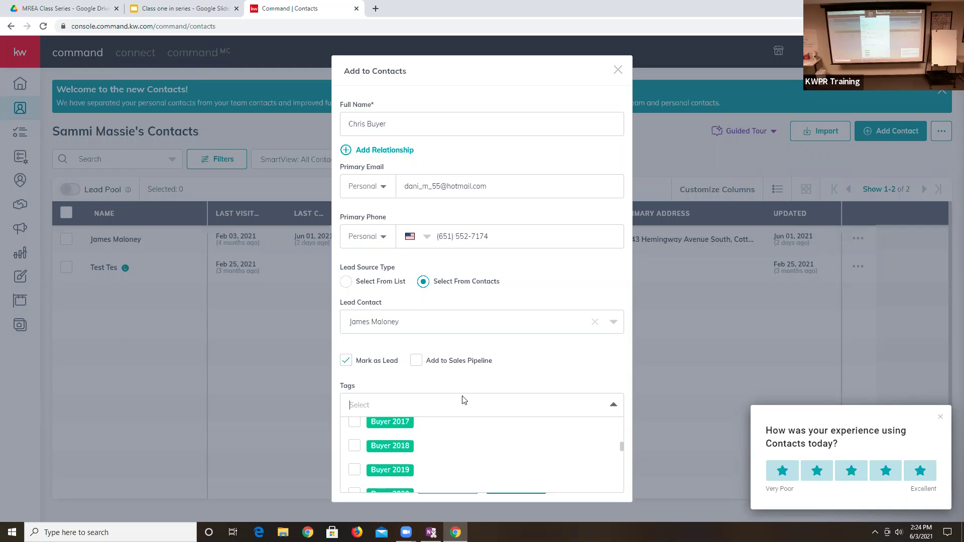
scroll(419, 437, "down", 1)
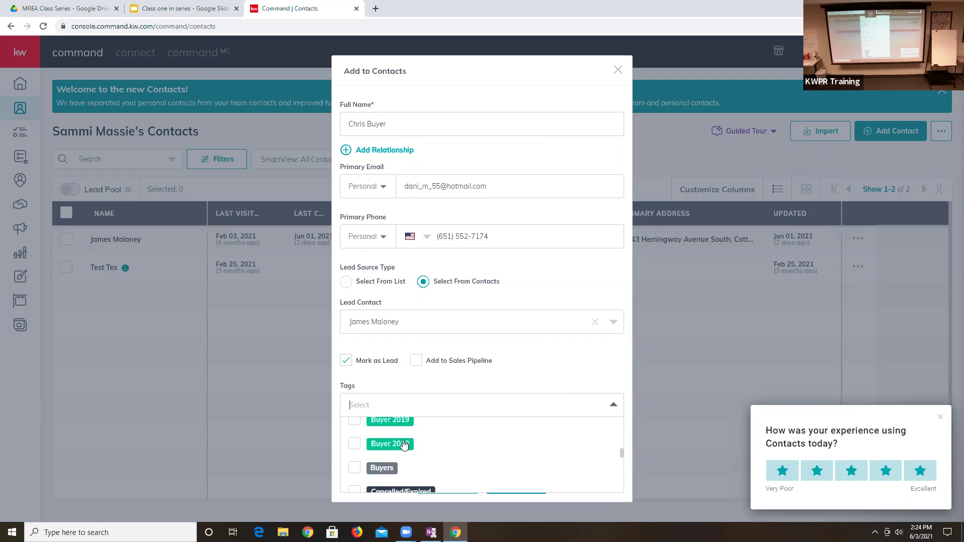
scroll(403, 443, "down", 1)
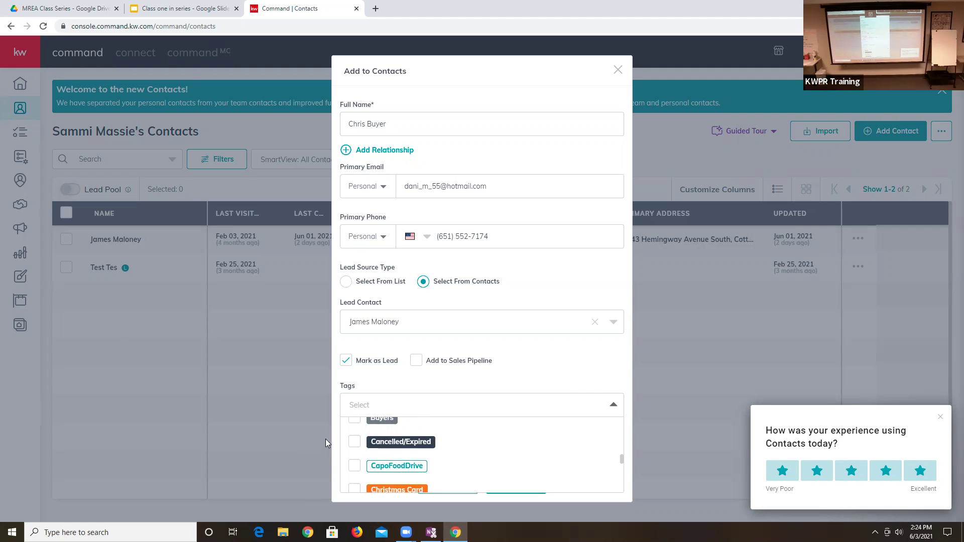
left_click(460, 394)
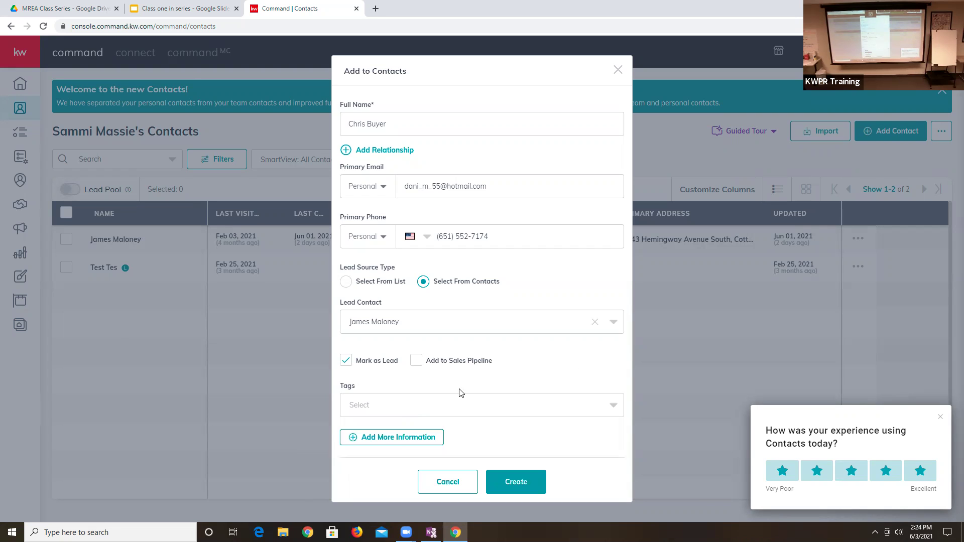
left_click(396, 438)
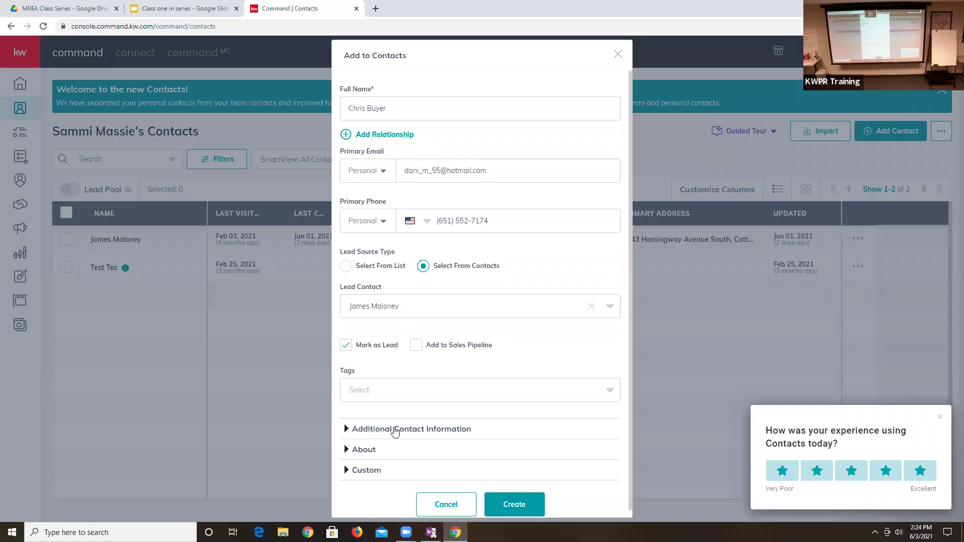
- Expand Additional Contact Information and About, then attempt to create the contact
left_click(394, 428)
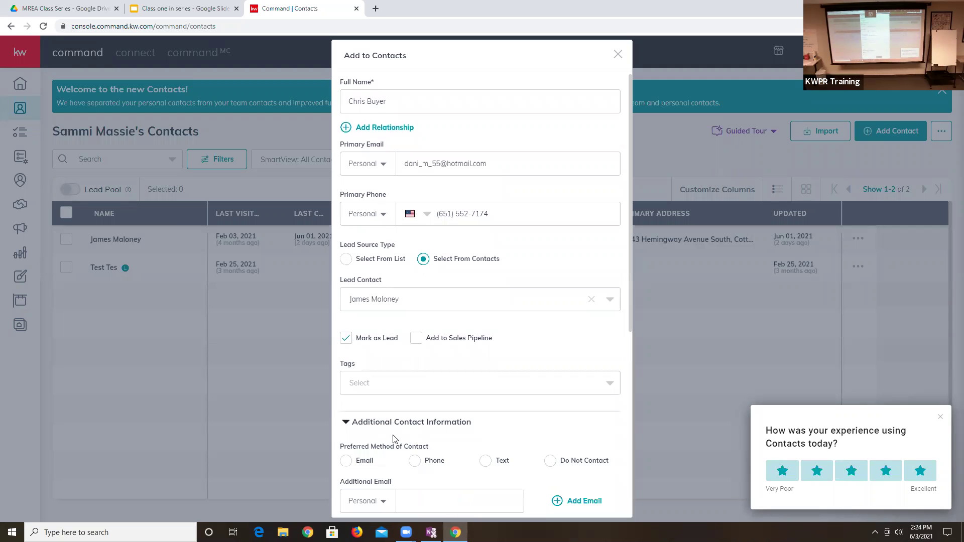
scroll(383, 427, "down", 4)
left_click(412, 430)
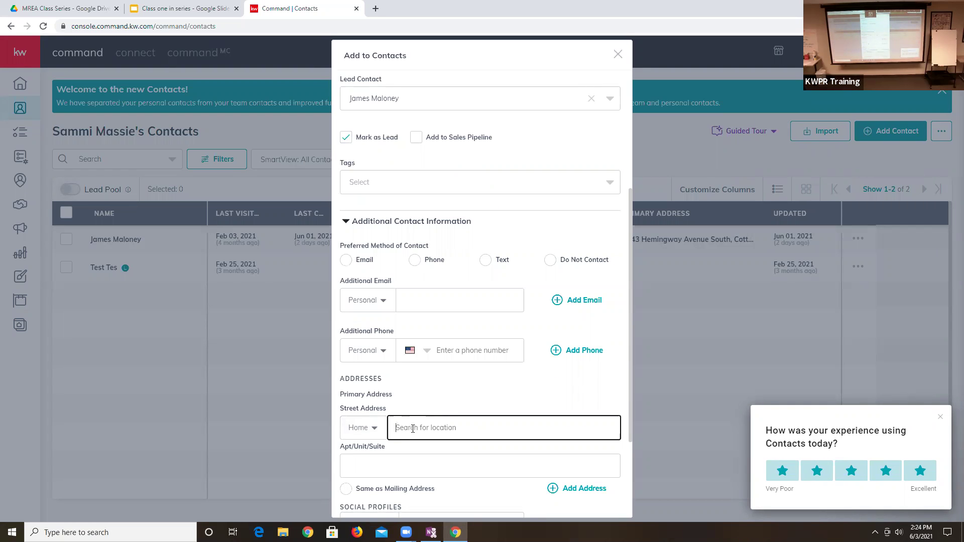
scroll(404, 411, "down", 3)
left_click(448, 392)
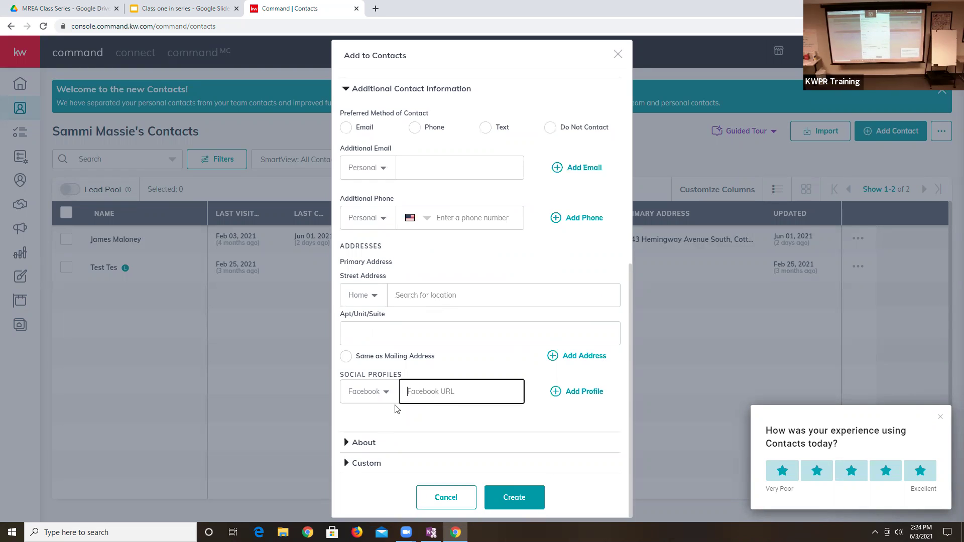
left_click(376, 443)
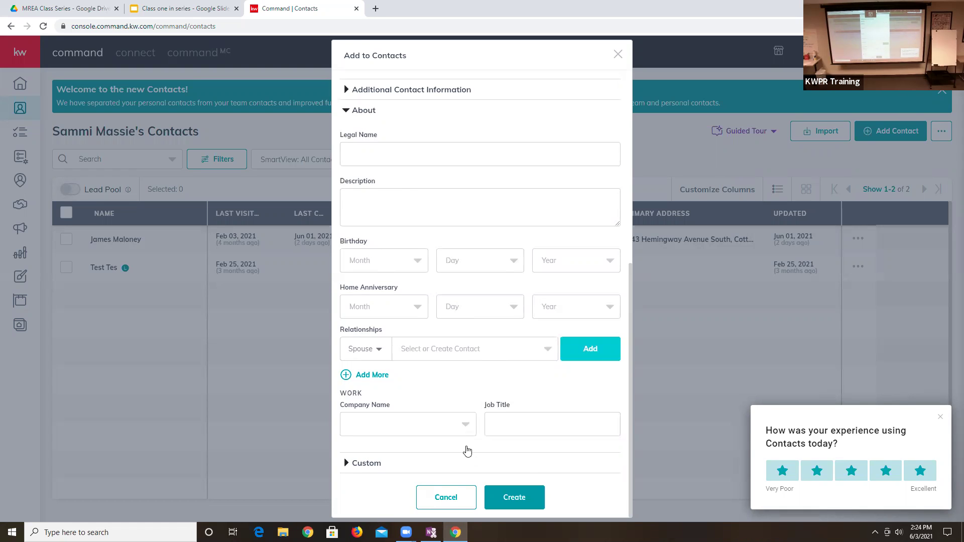
left_click(515, 498)
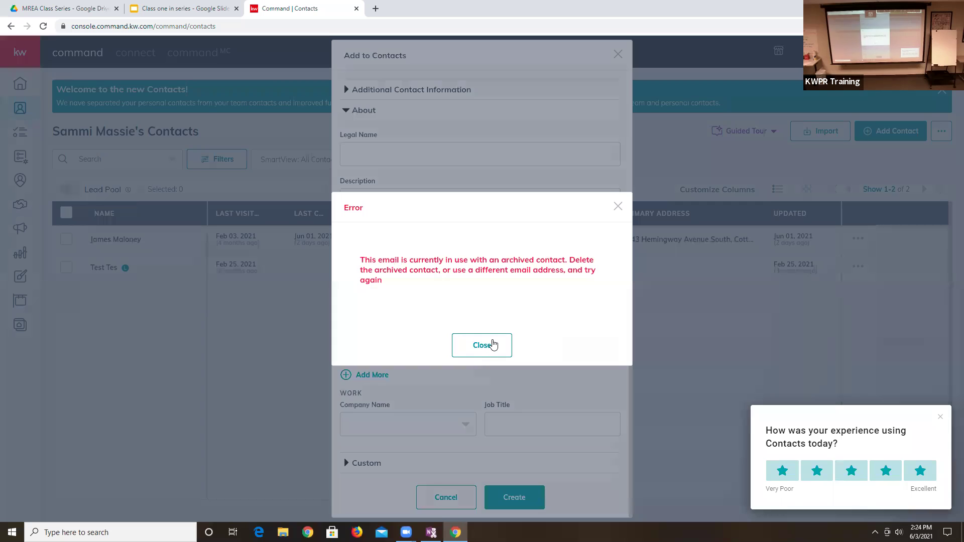
- Dismiss the archived-contact error, clear Primary Email, create the contact and reload the list
left_click(482, 345)
scroll(486, 146, "up", 7)
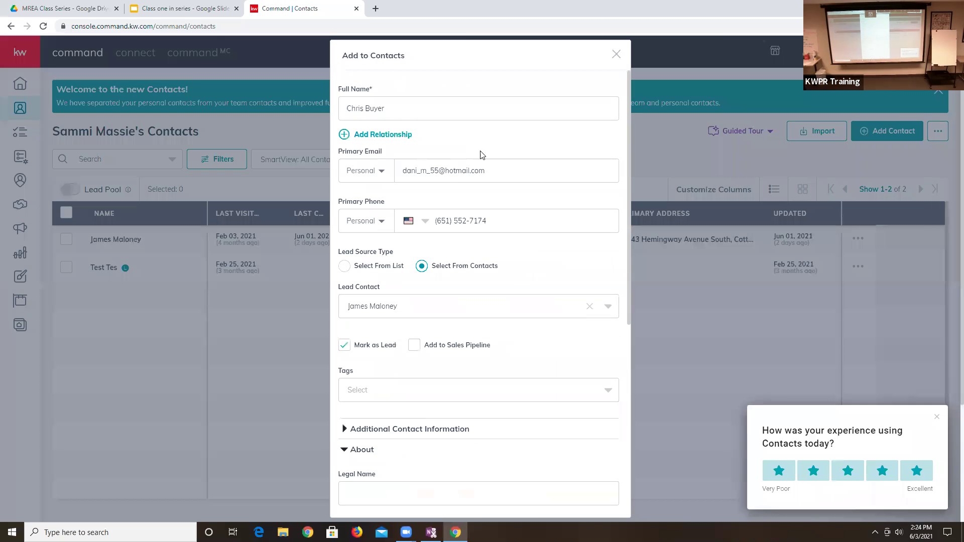
triple_click(510, 176)
key("BackSpace")
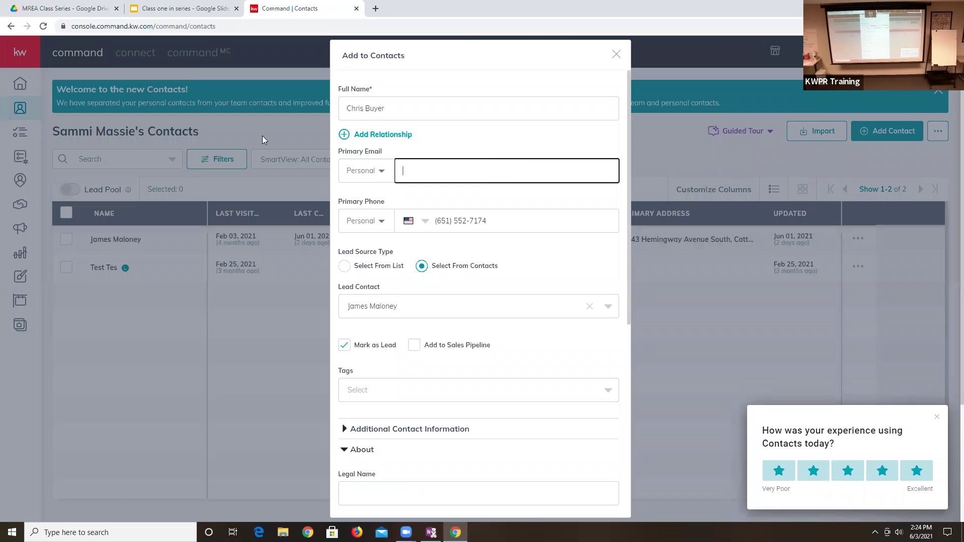
scroll(502, 476, "down", 5)
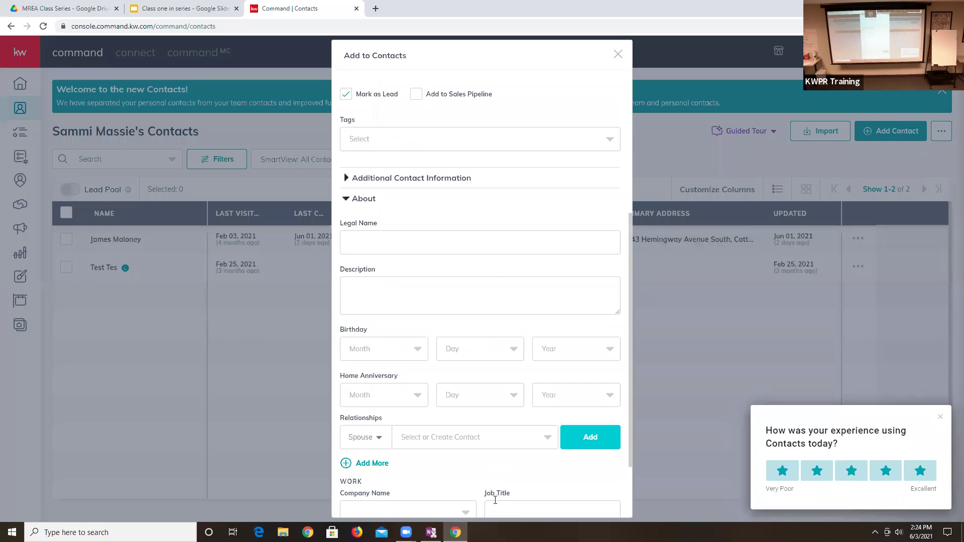
scroll(495, 501, "down", 3)
left_click(510, 497)
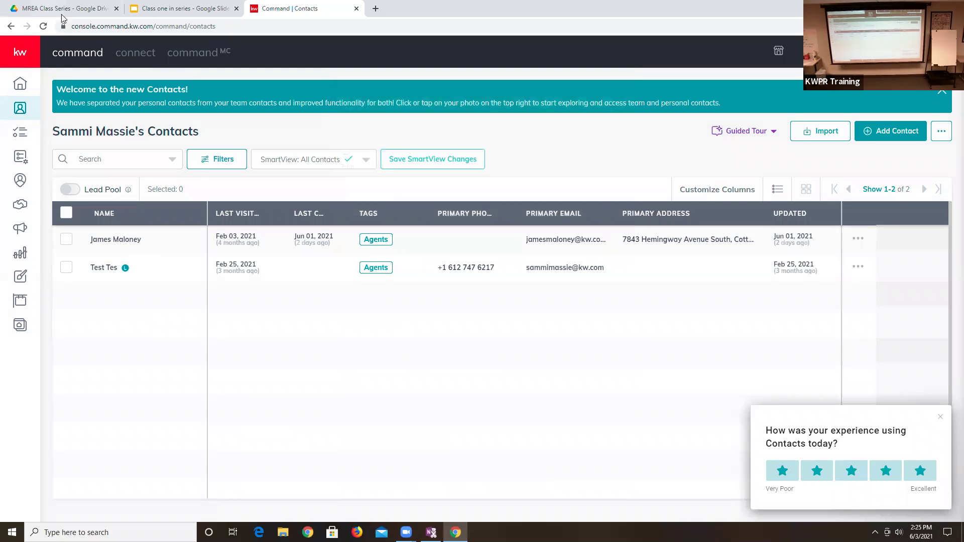
left_click(43, 26)
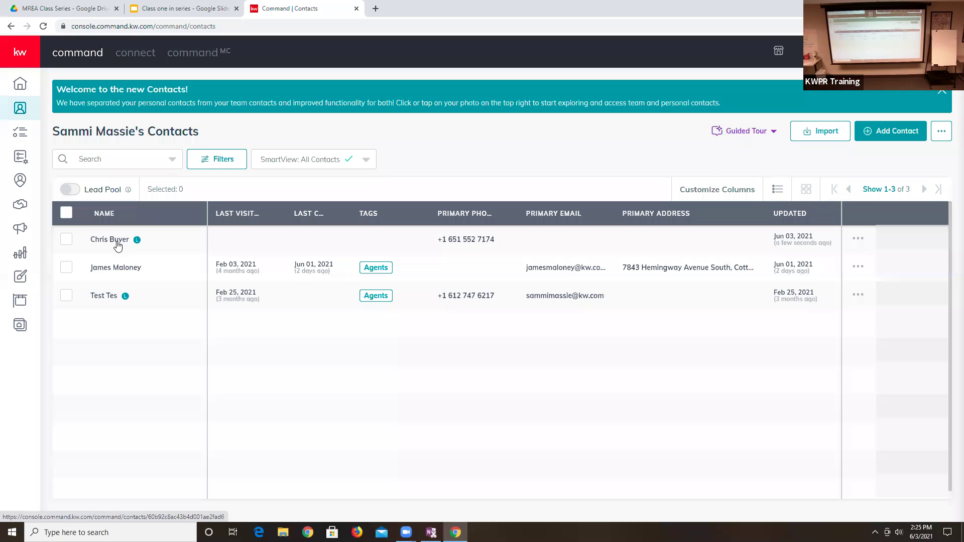
- Open the new buyer's contact record and begin adding a timeline activity
left_click(117, 244)
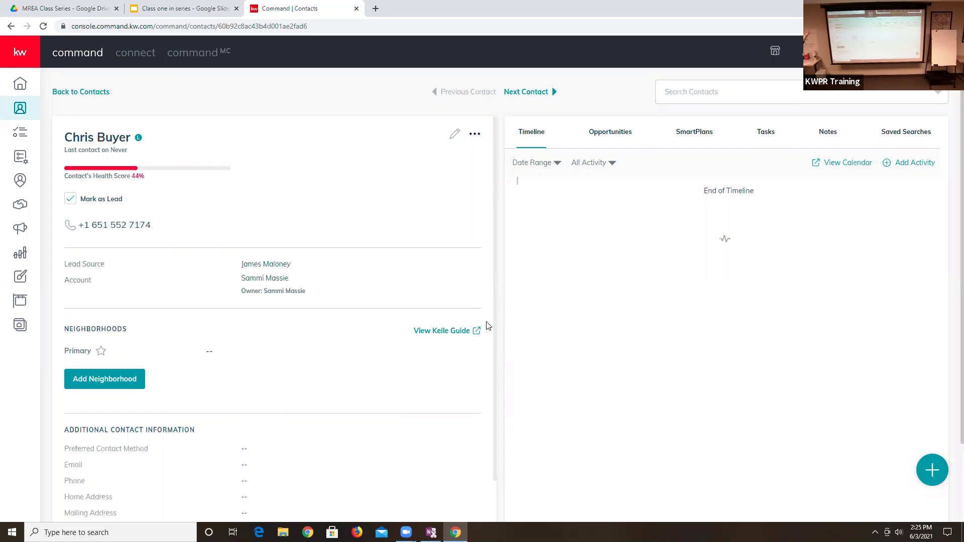
left_click(920, 164)
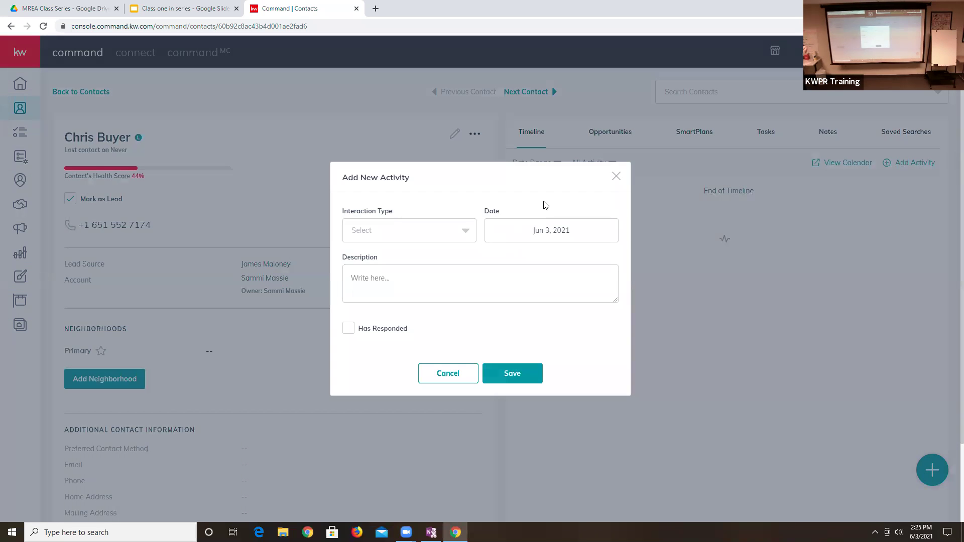
- Save a responded Call about buying in Hudson within 3 months, then uncheck Mark as Lead
left_click(437, 230)
left_click(380, 276)
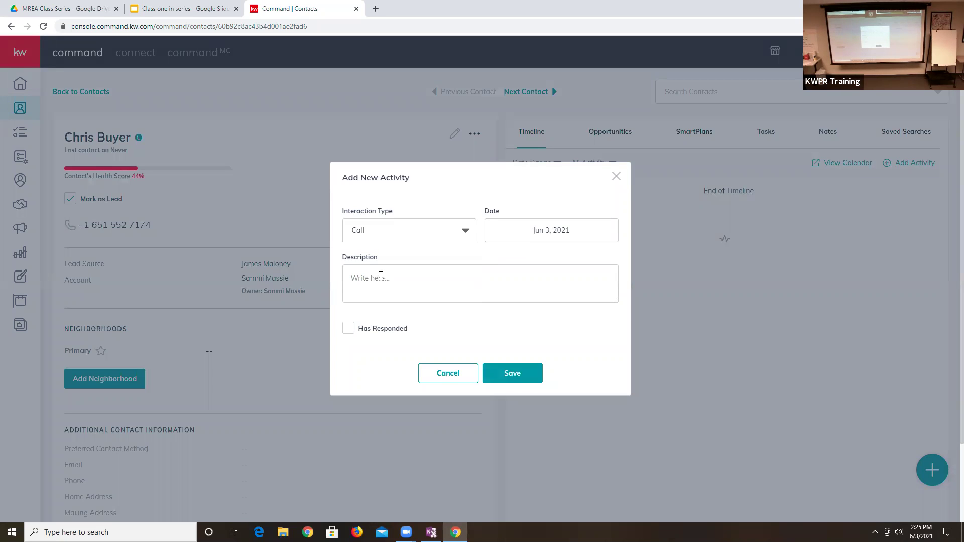
left_click(381, 276)
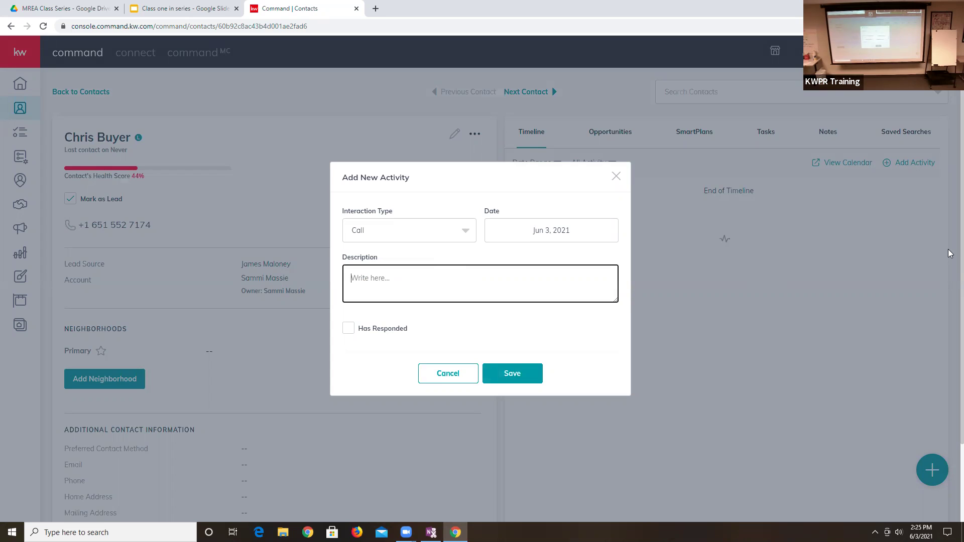
type("Tal")
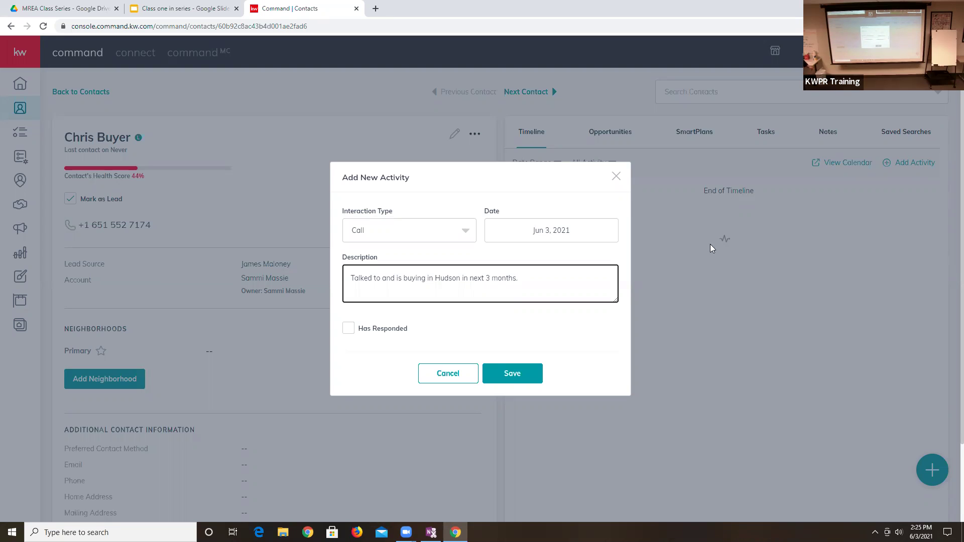
left_click(350, 332)
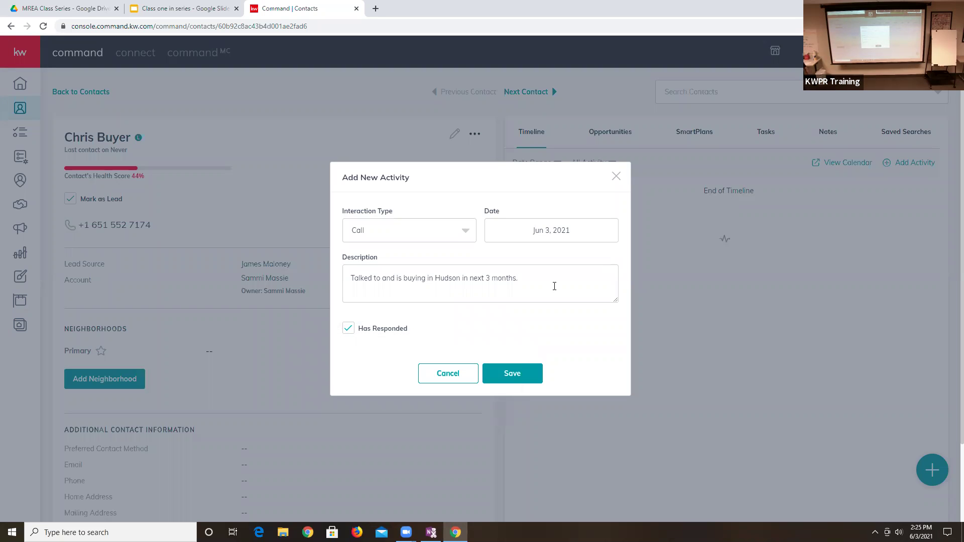
left_click(519, 375)
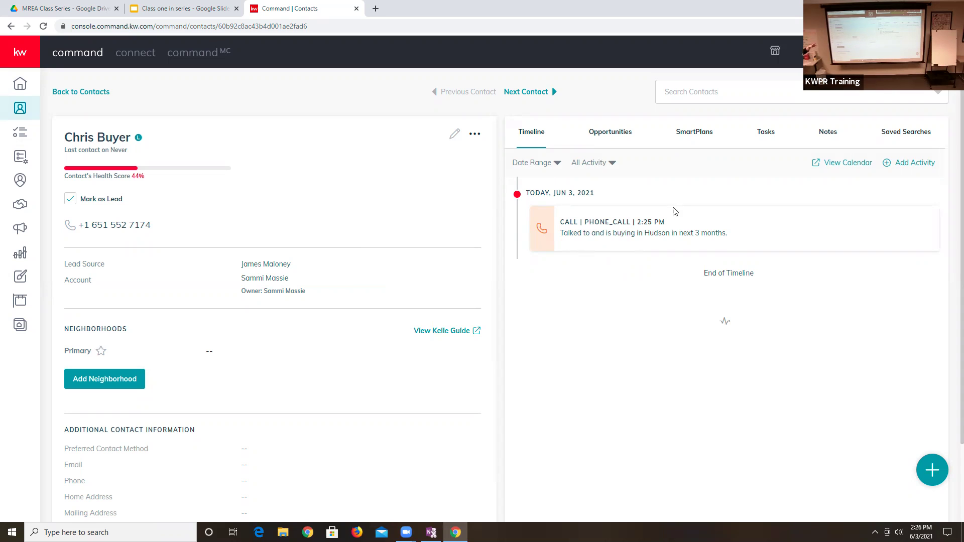
left_click(71, 198)
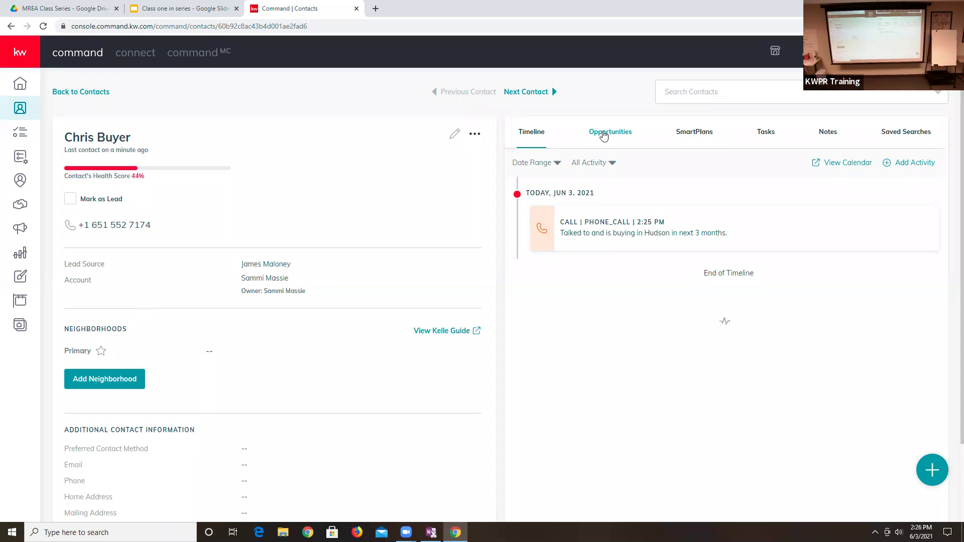
- Start a new Buyer opportunity with a 3-month time frame
left_click(603, 134)
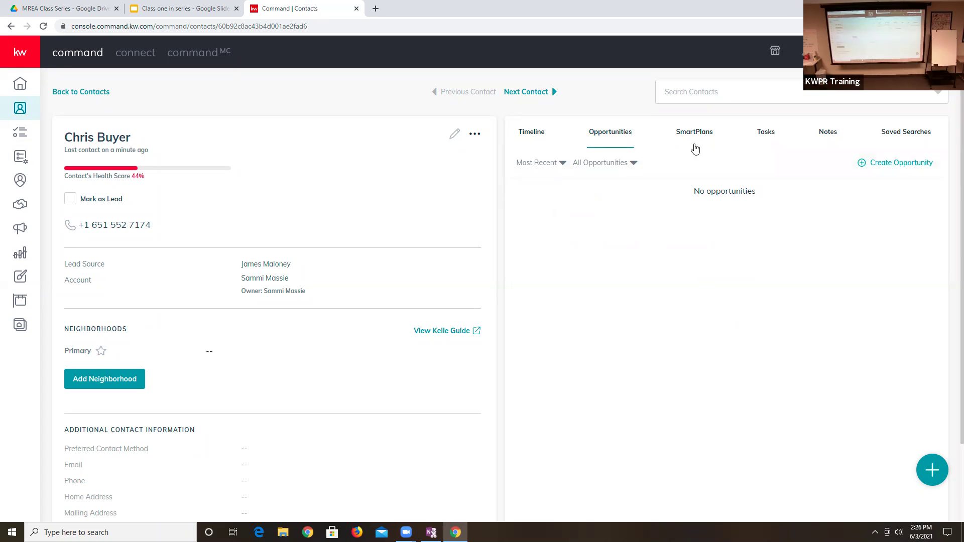
left_click(902, 163)
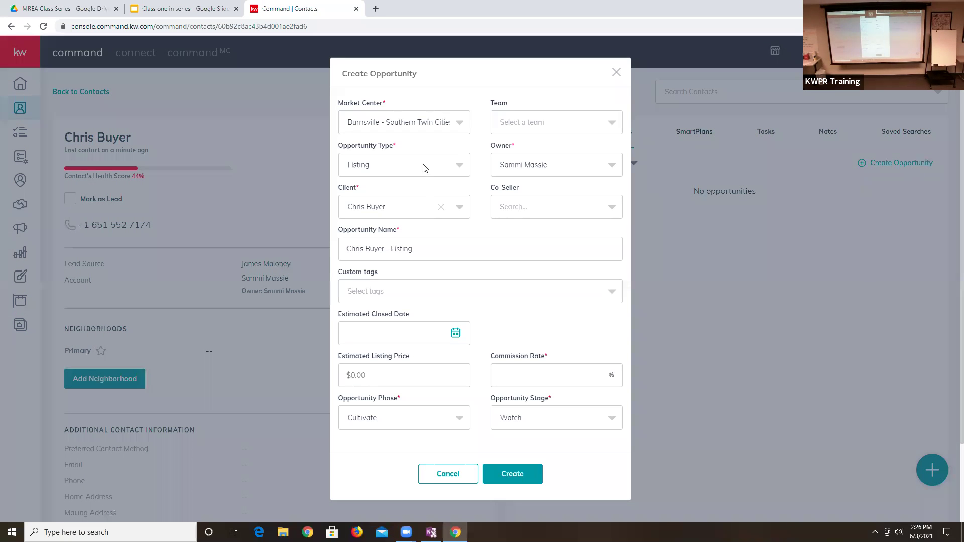
left_click(426, 167)
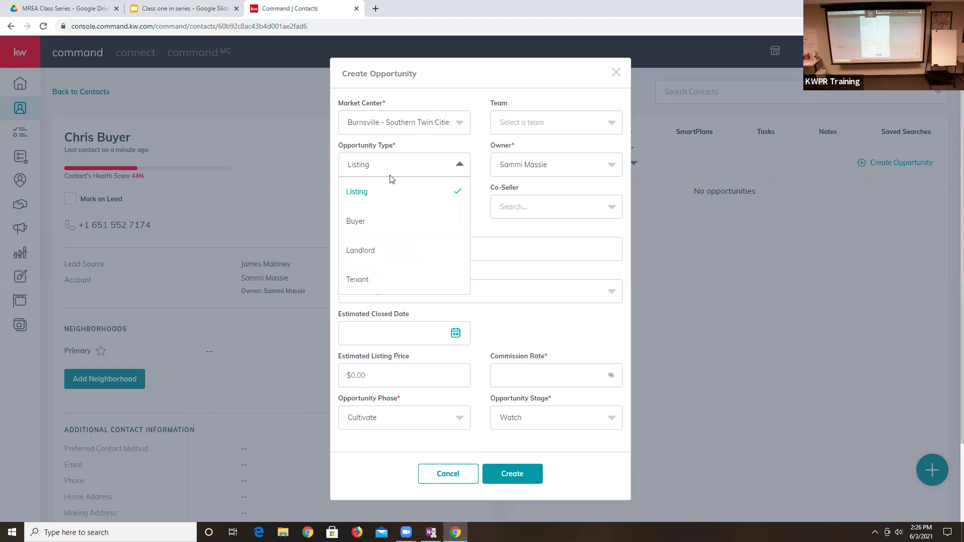
left_click(376, 222)
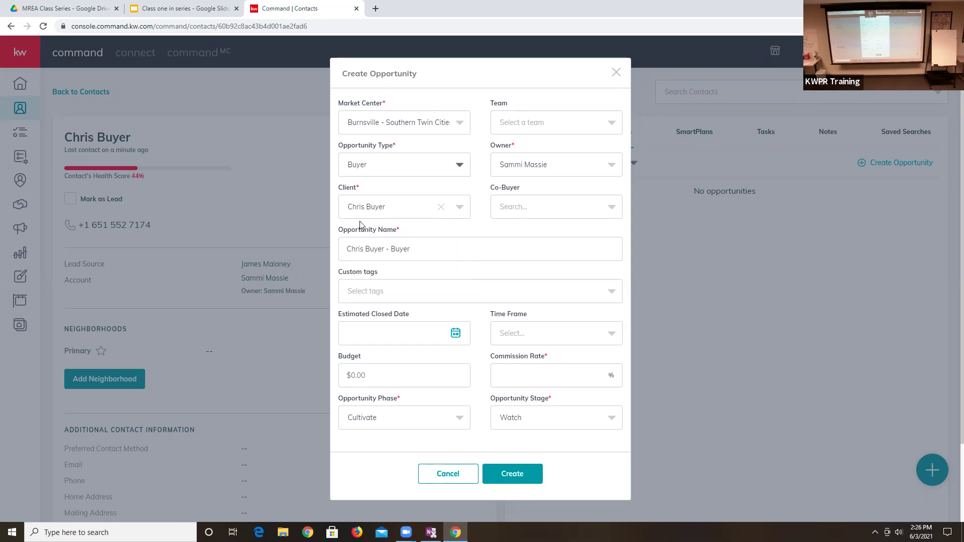
left_click(354, 244)
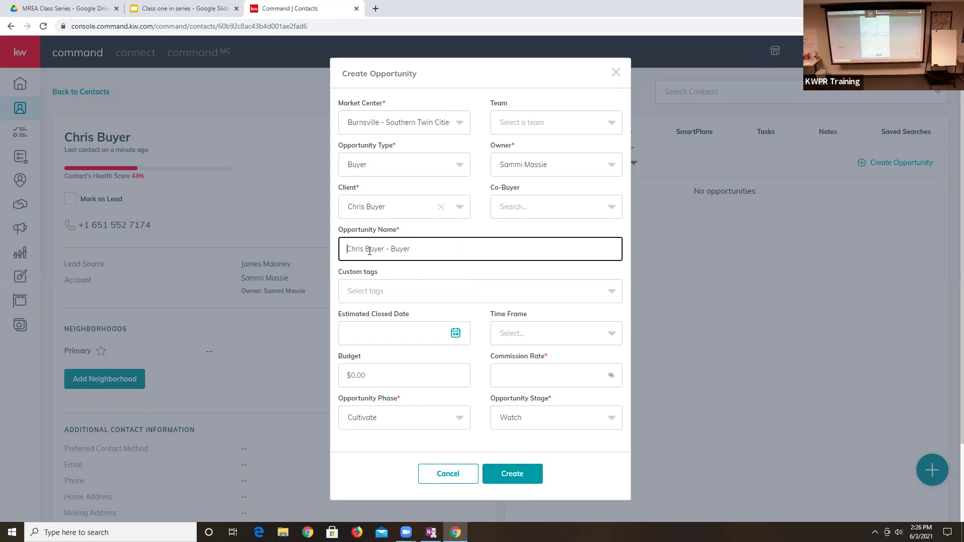
left_click(422, 337)
left_click(447, 301)
left_click(517, 337)
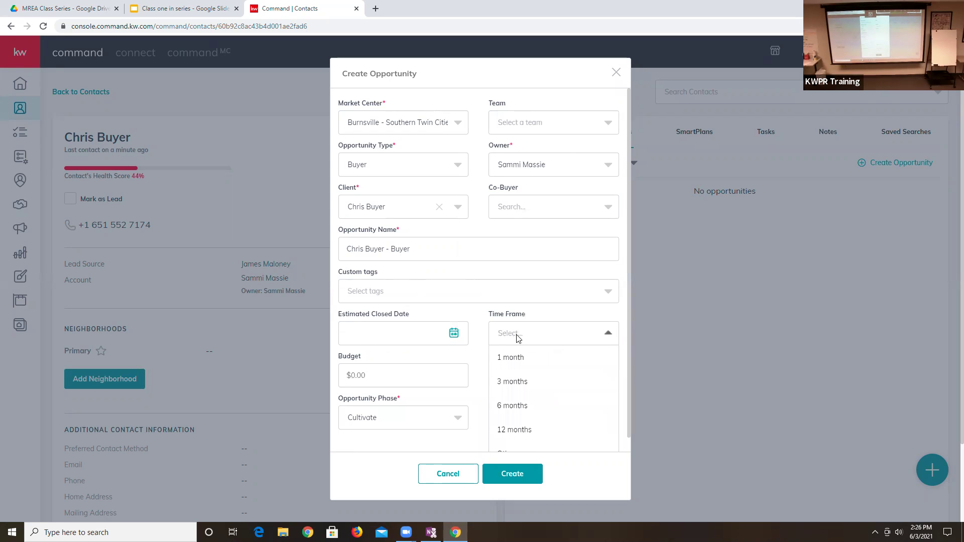
left_click(526, 383)
- Set 2.4% commission, Appointment phase and Scheduling stage, then create the opportunity
left_click(424, 382)
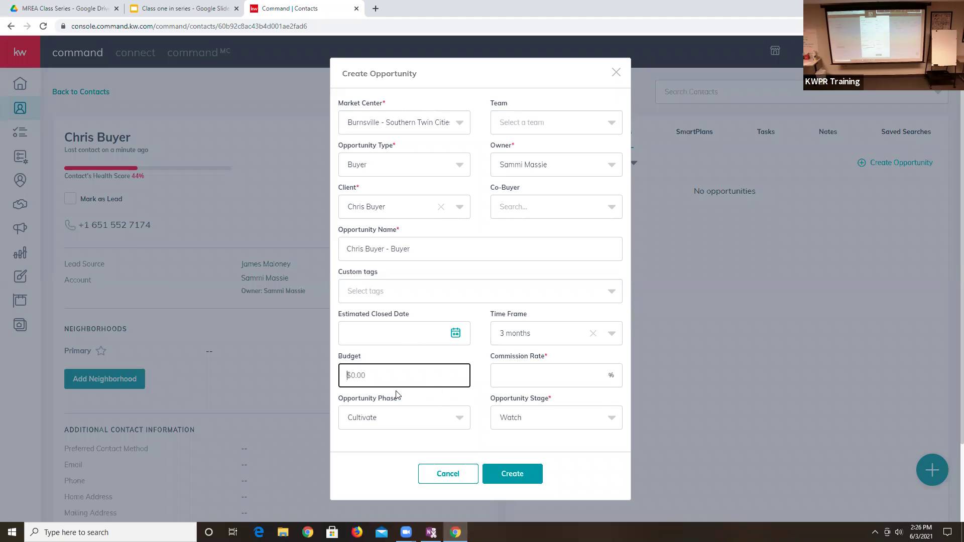
left_click(529, 376)
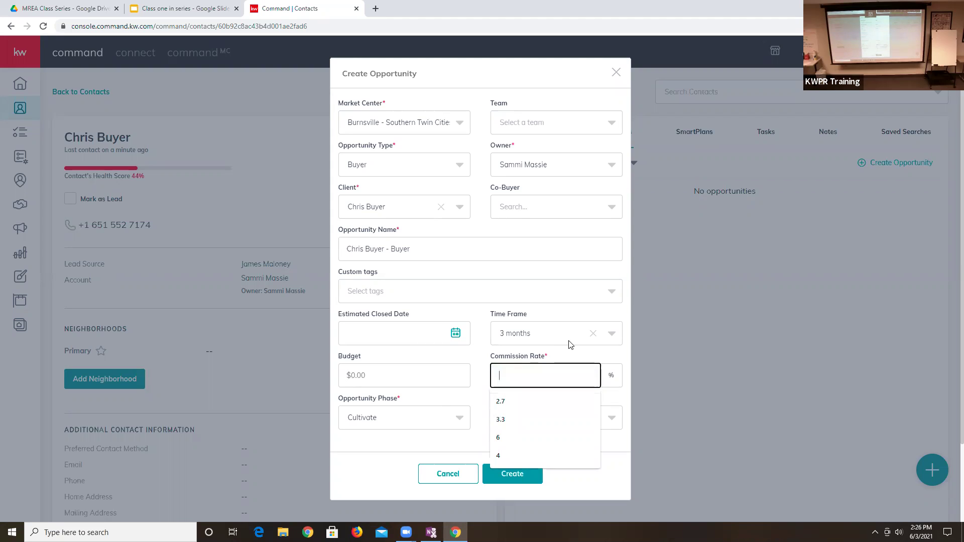
type("20.")
key("BackSpace")
key("BackSpace")
type(".4")
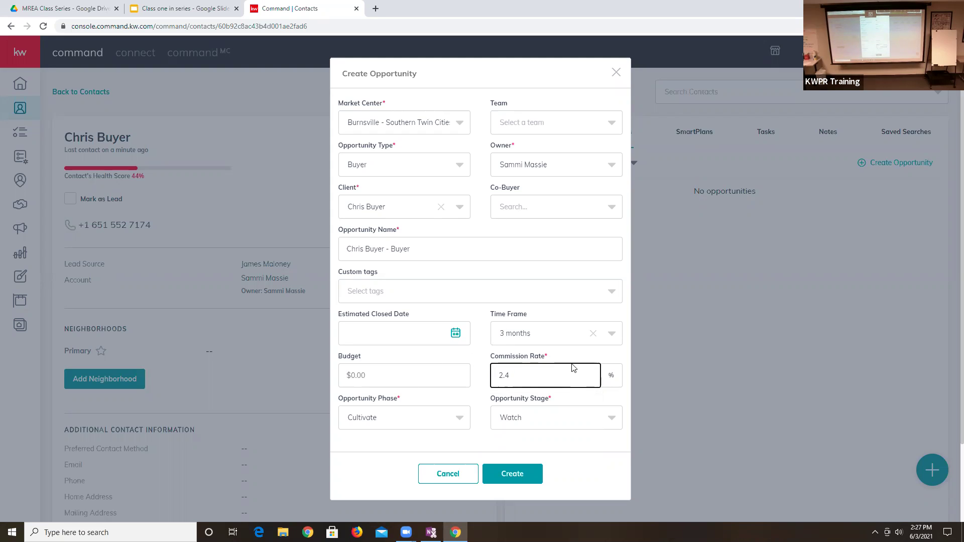
left_click(397, 417)
left_click(392, 361)
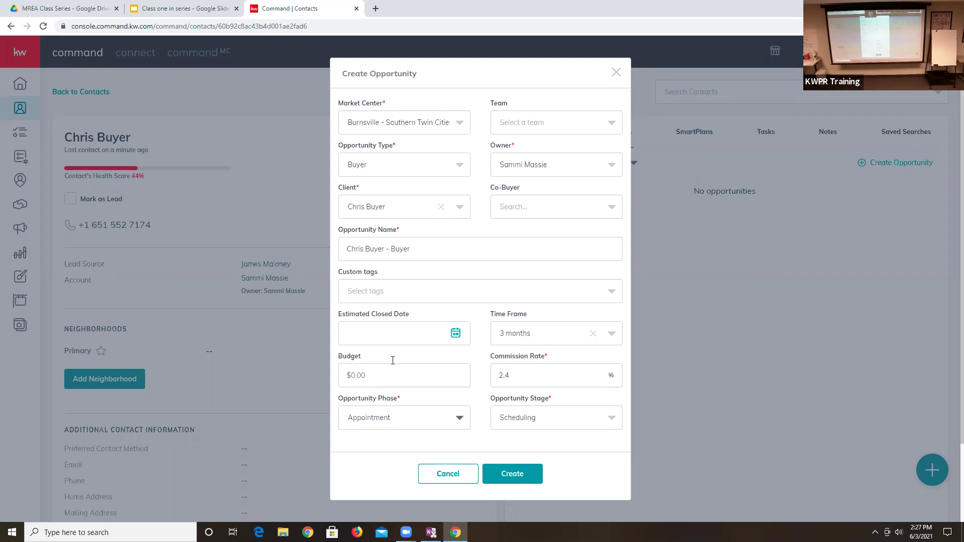
left_click(523, 419)
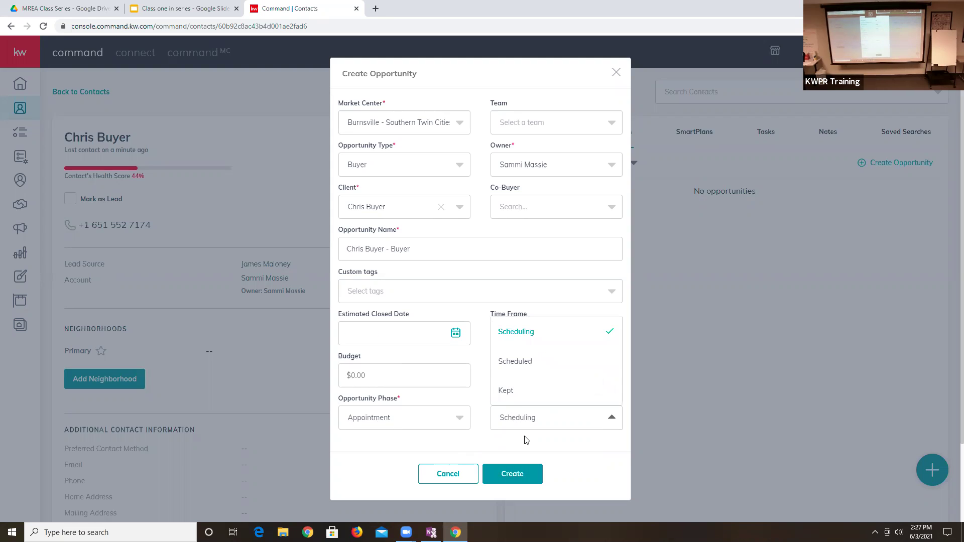
left_click(526, 441)
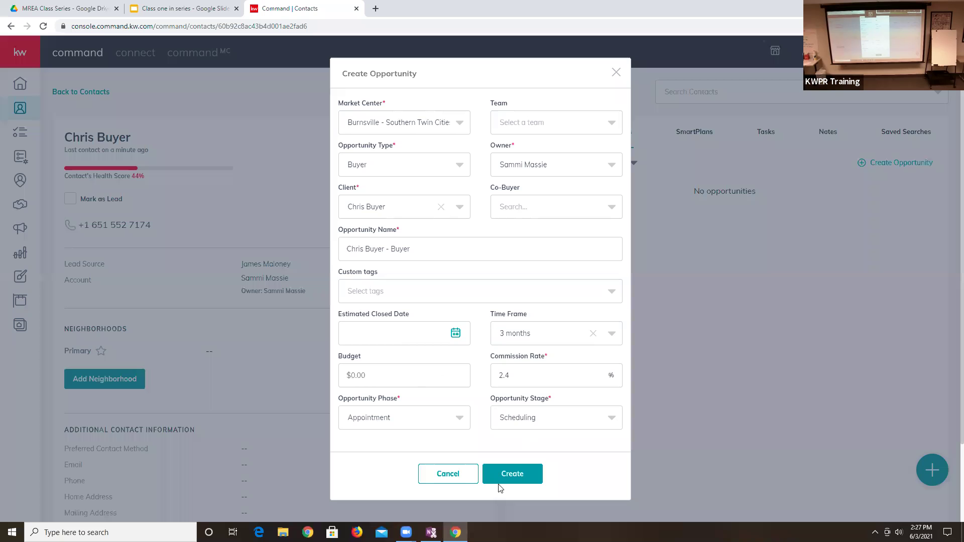
left_click(527, 474)
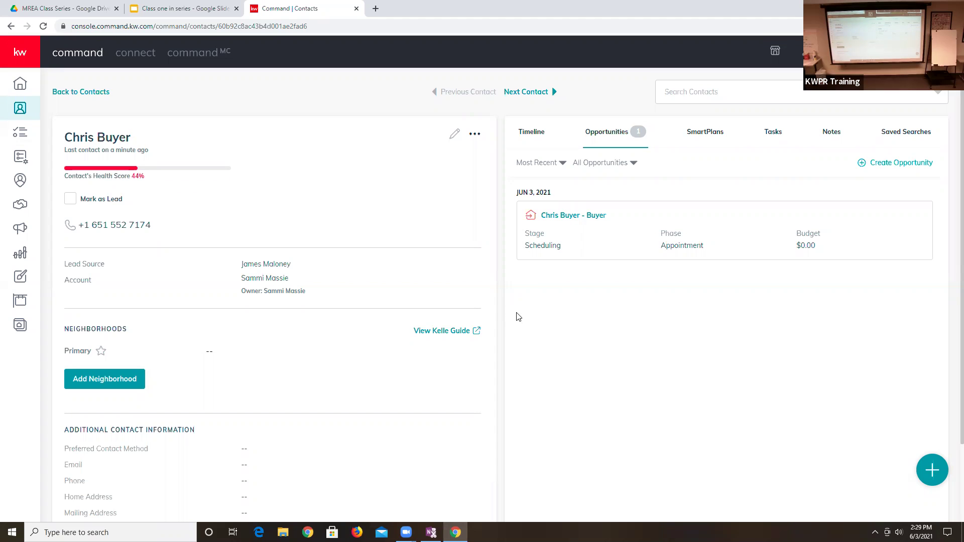
- Open the Buyer opportunity's Details, review the $0.00 budget, and edit General Information
left_click(575, 218)
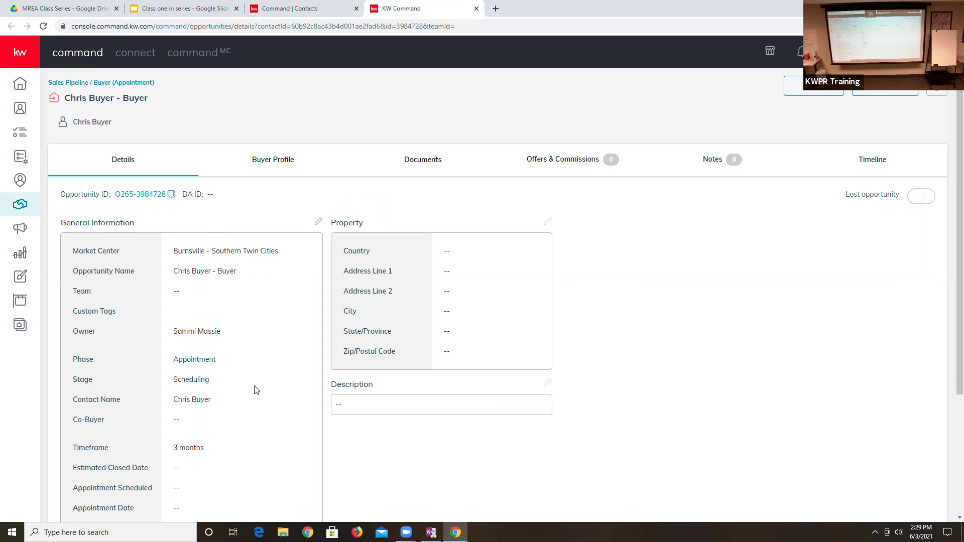
scroll(254, 390, "down", 2)
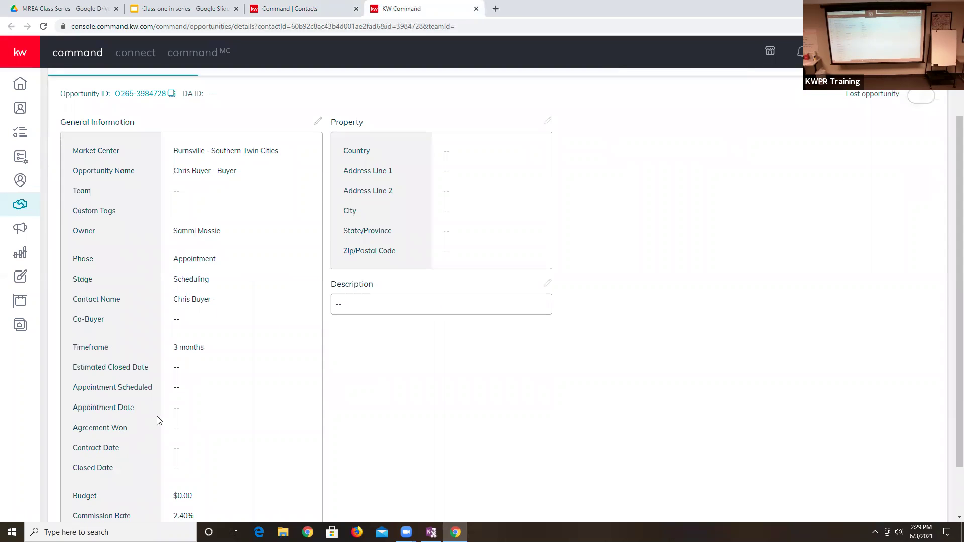
scroll(153, 464, "down", 2)
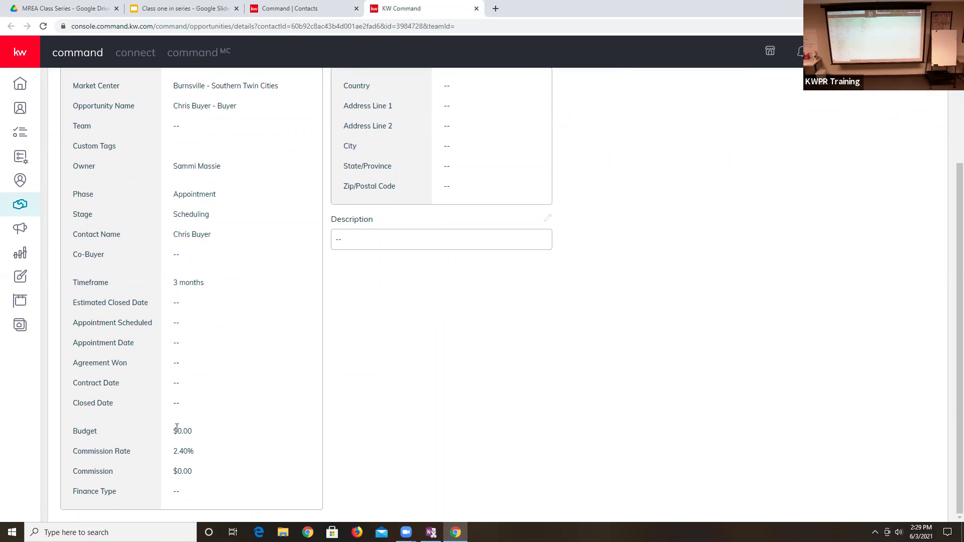
left_click_drag(174, 431, 192, 431)
scroll(210, 425, "up", 4)
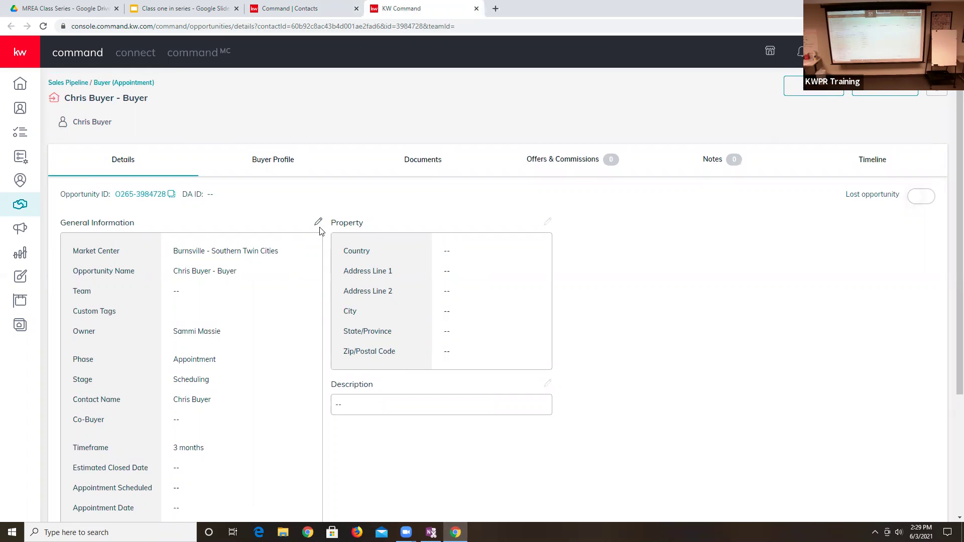
left_click(318, 222)
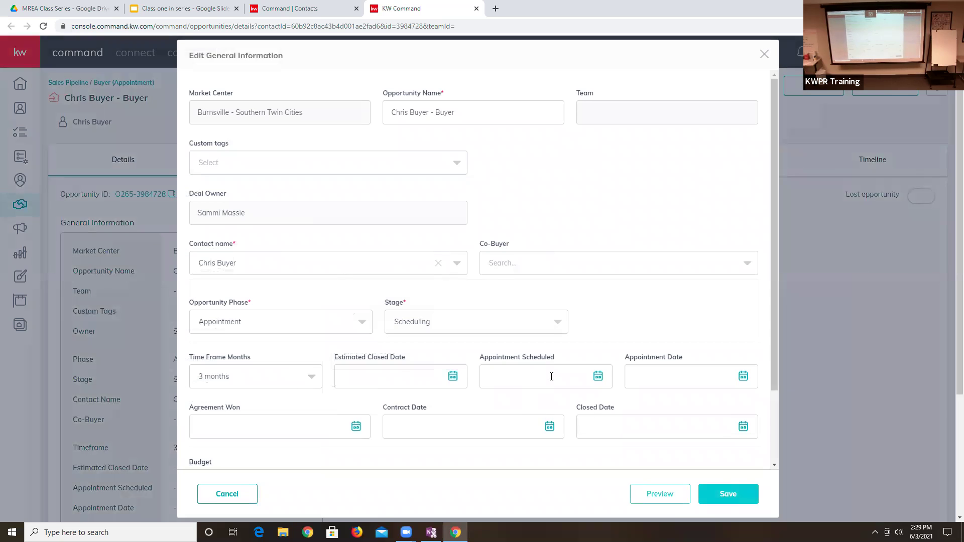
- Set appointment scheduled to June 3, appointment date June 11 and agreement won June 11
left_click(515, 376)
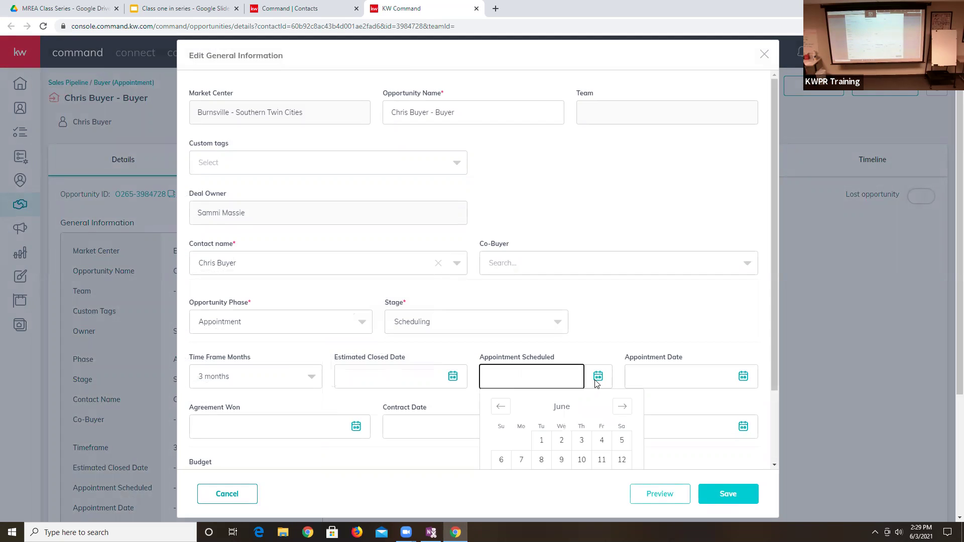
scroll(596, 383, "down", 2)
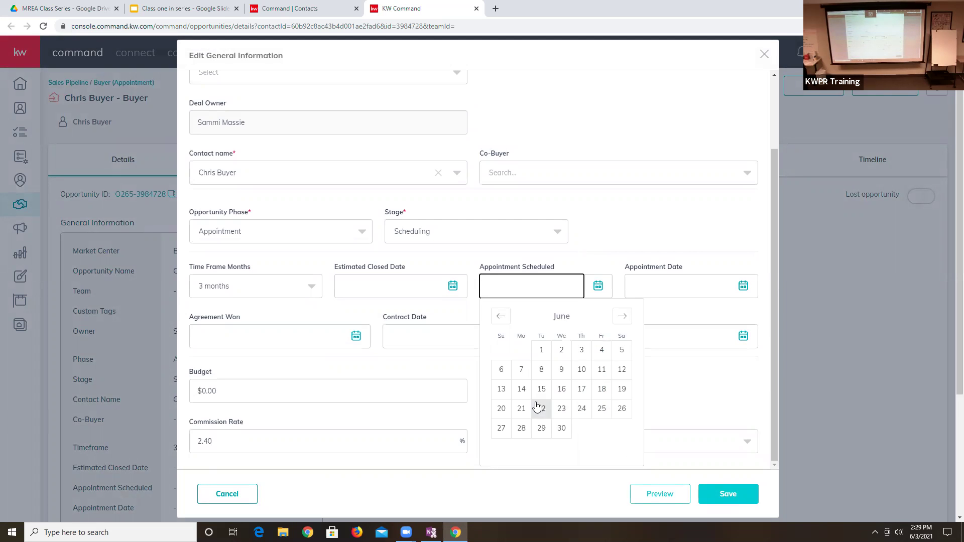
left_click(582, 352)
left_click(680, 283)
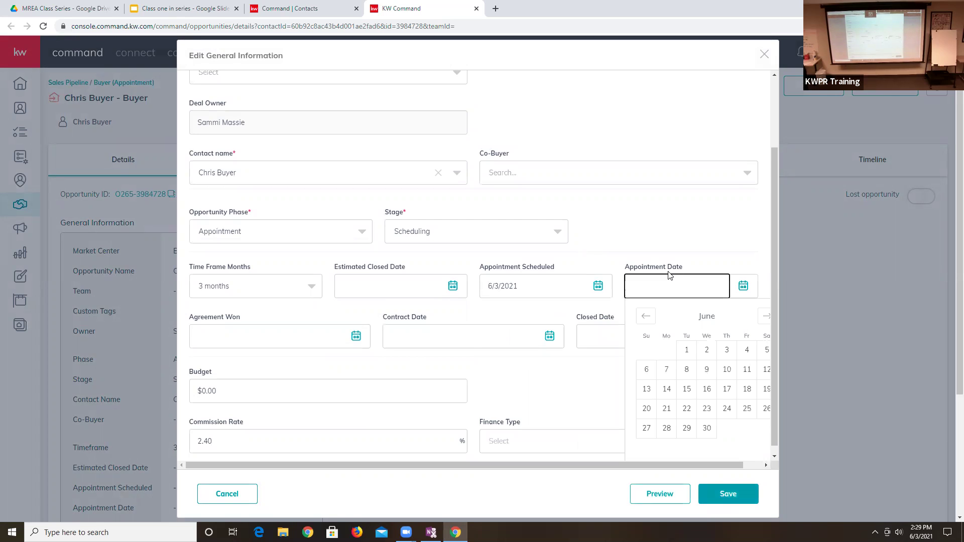
left_click(746, 372)
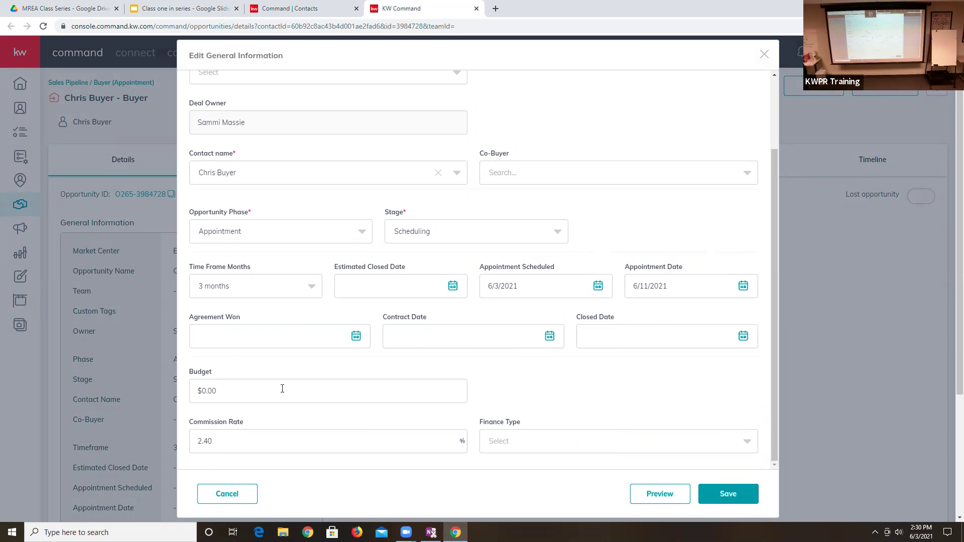
left_click(285, 344)
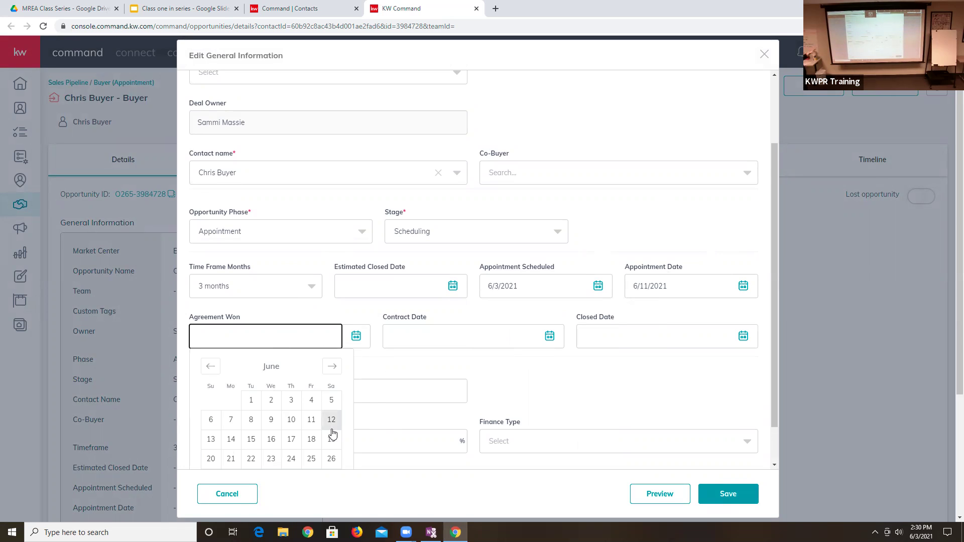
left_click(309, 421)
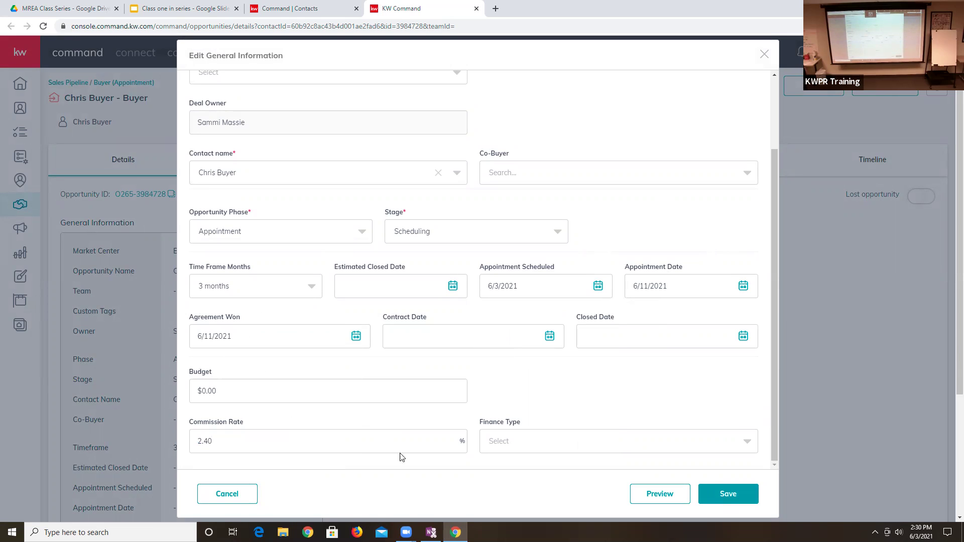
- Enter a $200,000 budget, choose FHA finance type, and save
left_click(249, 391)
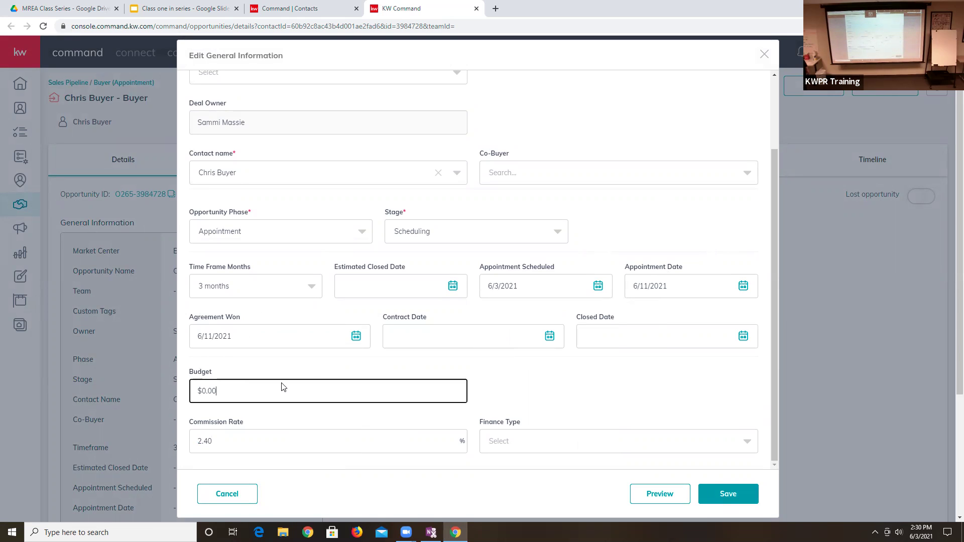
key("Left")
type("20000")
left_click(566, 441)
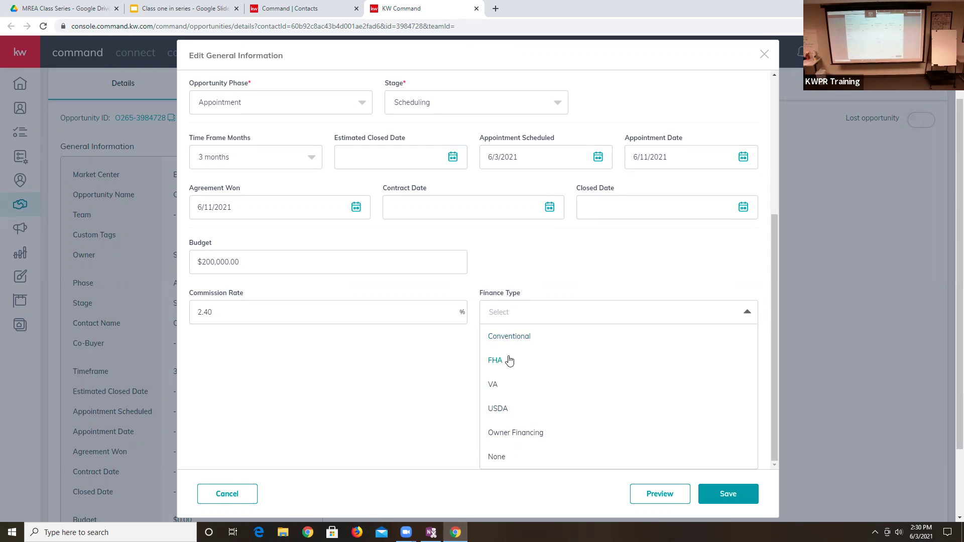
left_click(503, 360)
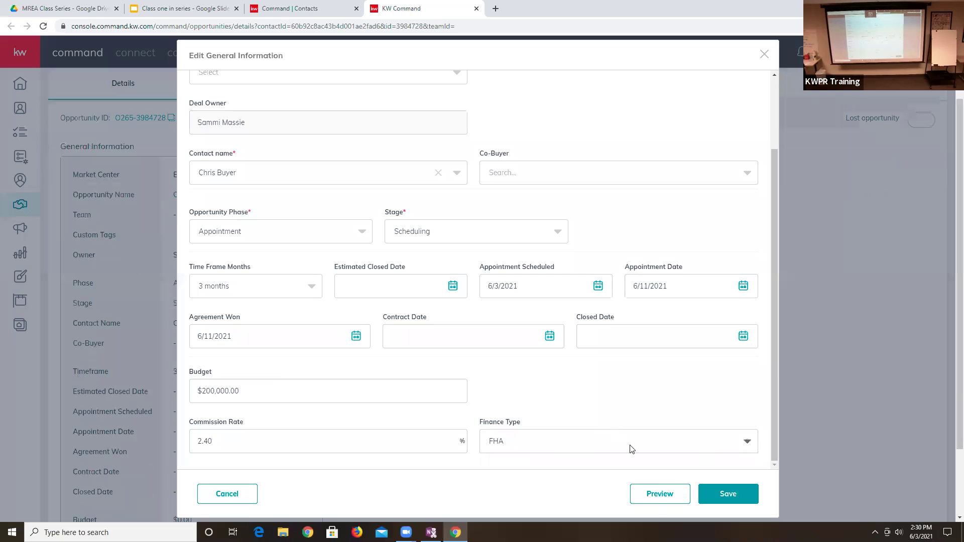
left_click(721, 492)
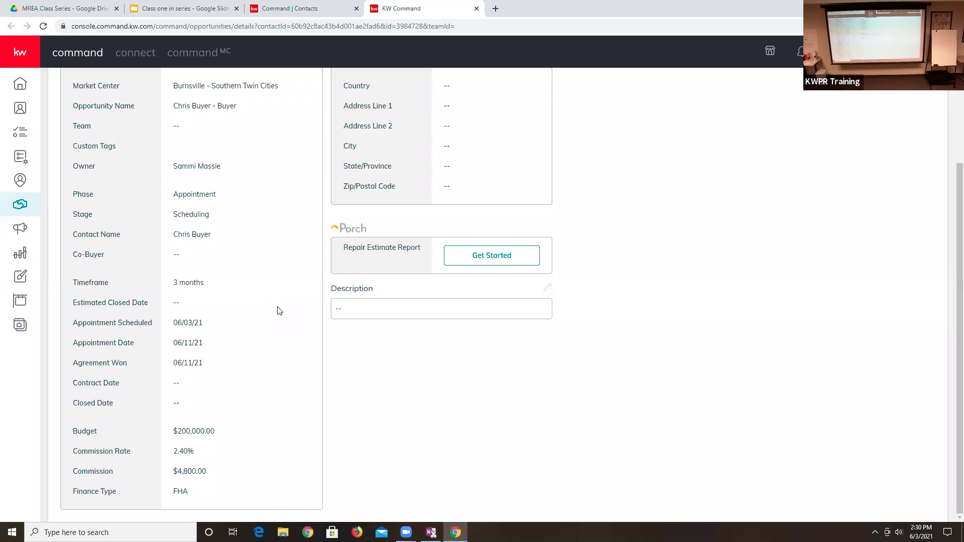
scroll(196, 424, "up", 2)
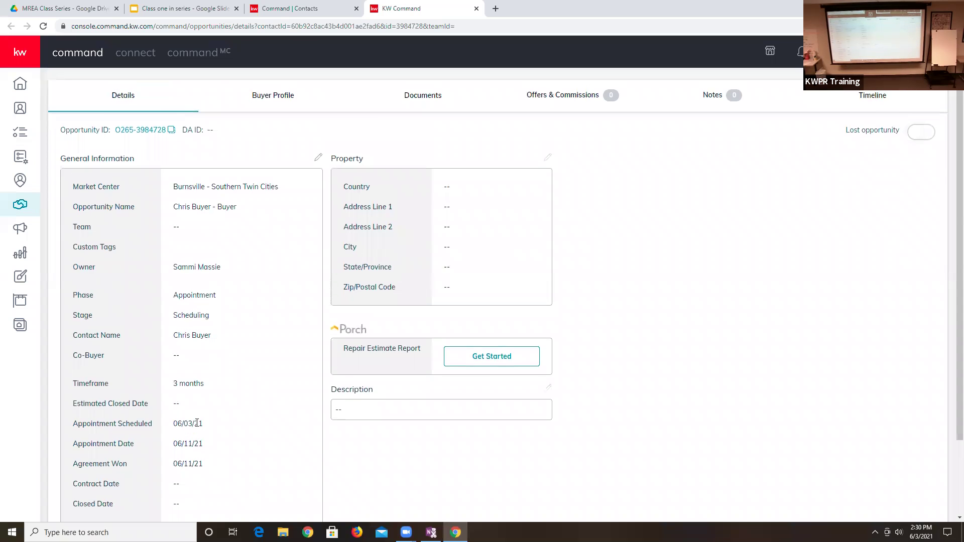
scroll(195, 424, "up", 1)
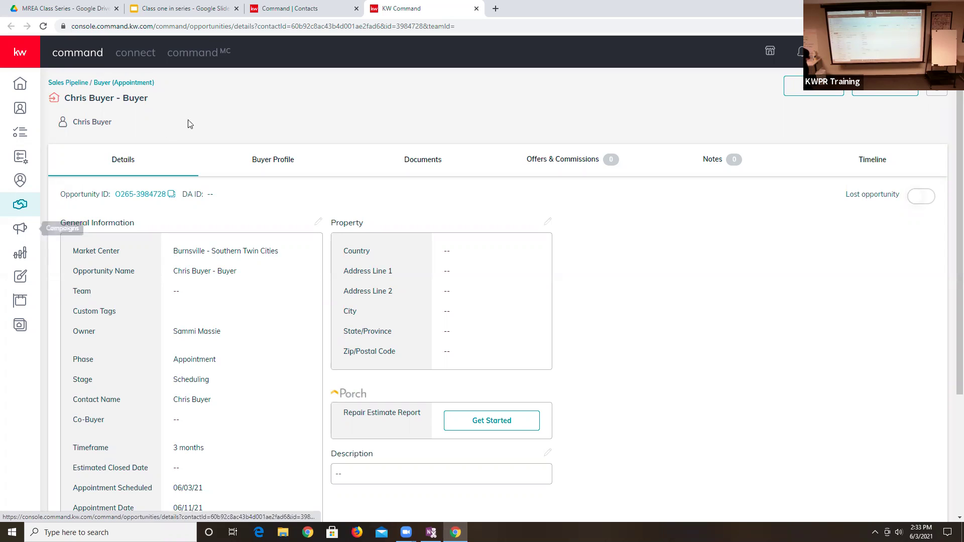
- Create a custom folder named 'wants needs' under the opportunity's Documents and open it
left_click(413, 163)
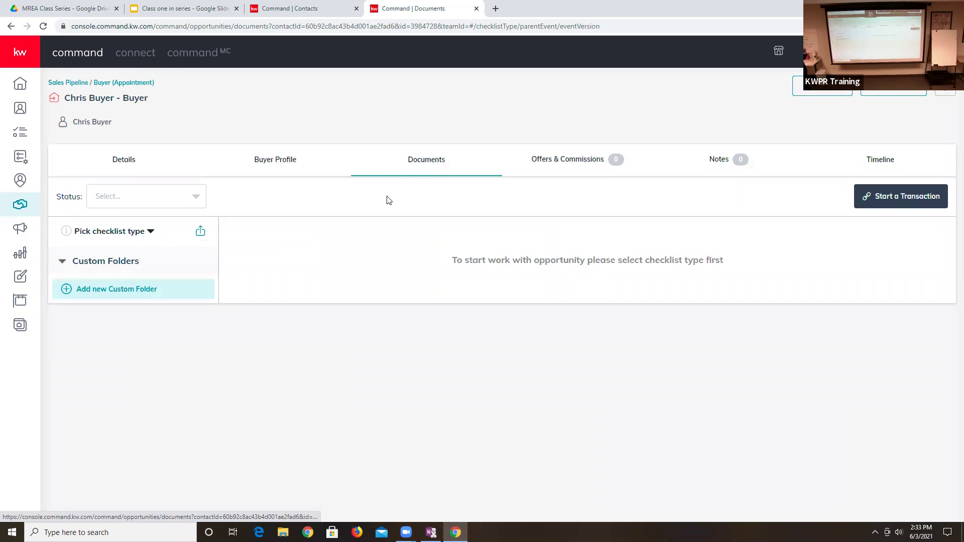
left_click(136, 290)
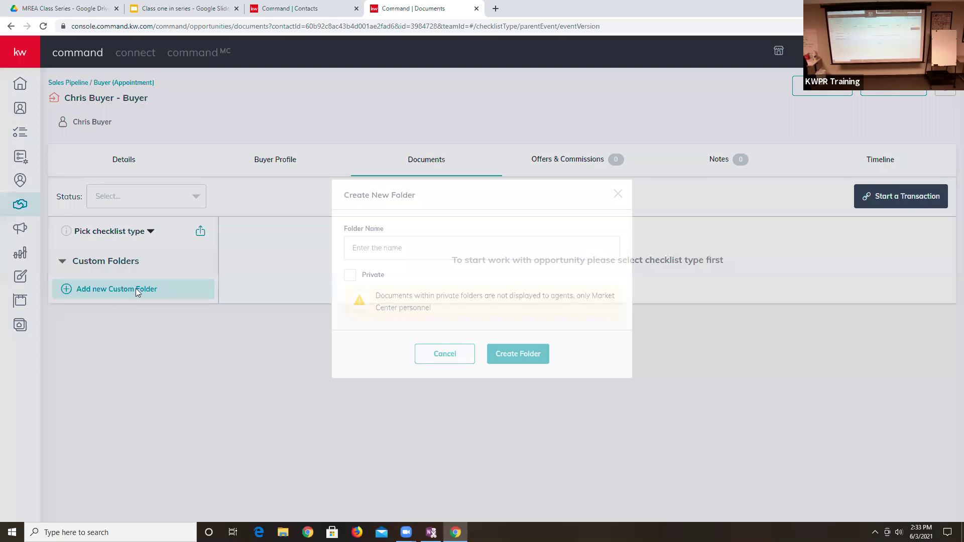
left_click(445, 250)
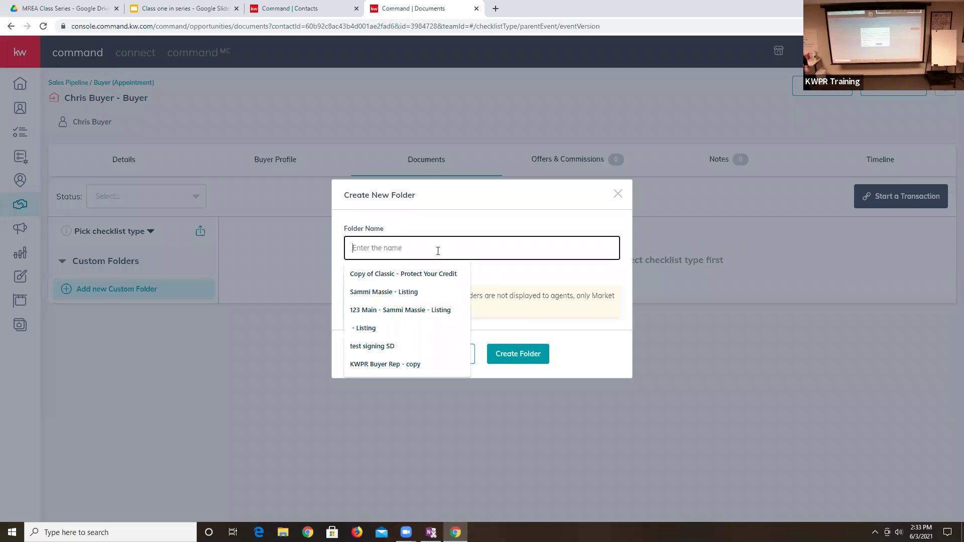
type("wants needs")
left_click(519, 360)
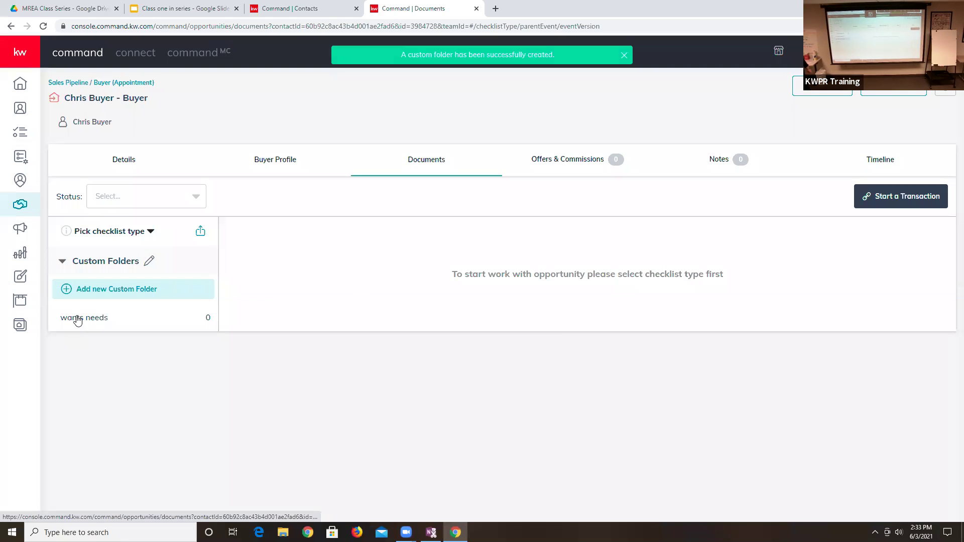
left_click(77, 319)
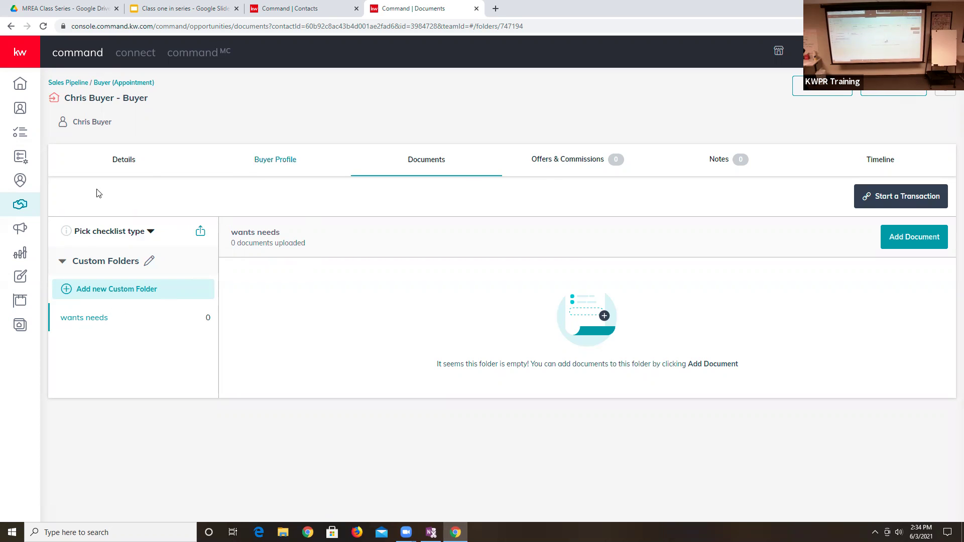
- Choose the WI Residential checklist type and review its 21 Under Contract document requirements
left_click(150, 230)
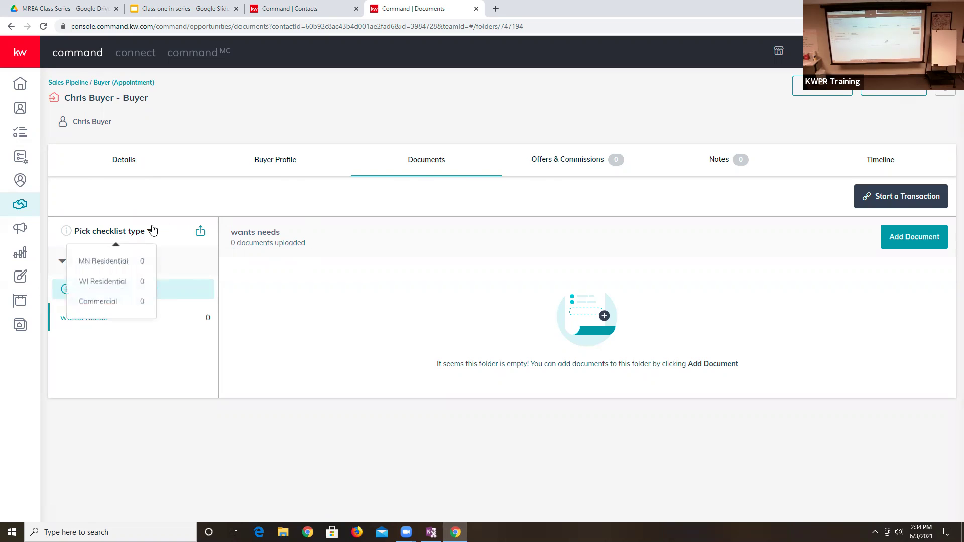
left_click(97, 280)
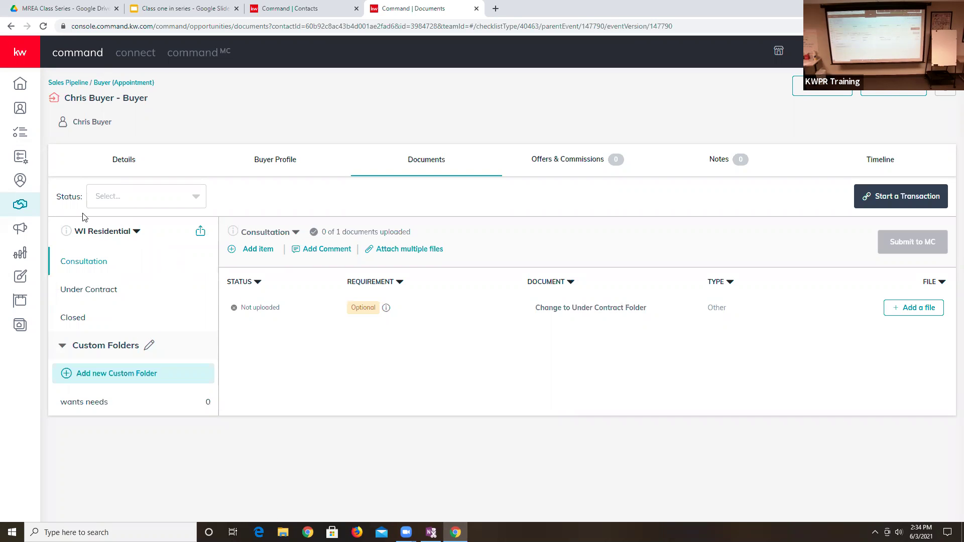
left_click(109, 234)
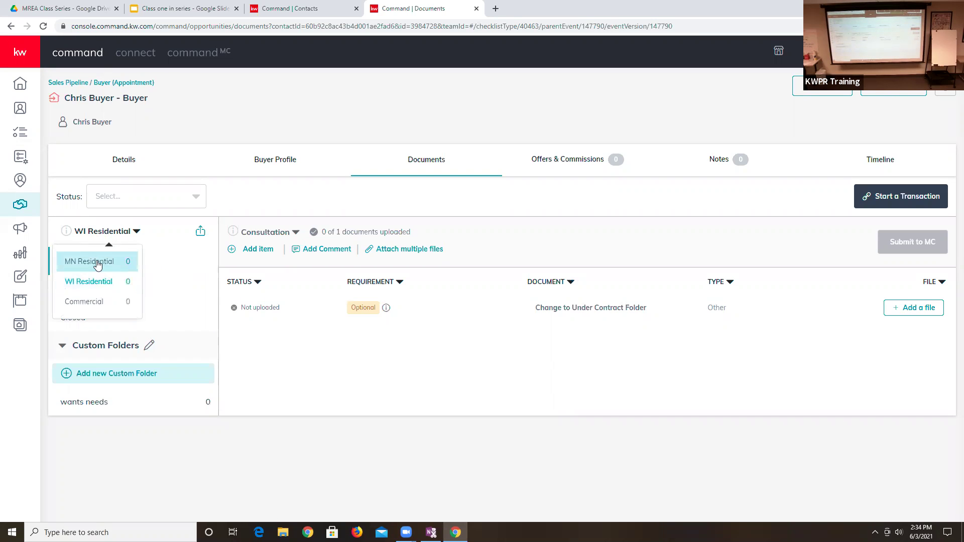
left_click(200, 203)
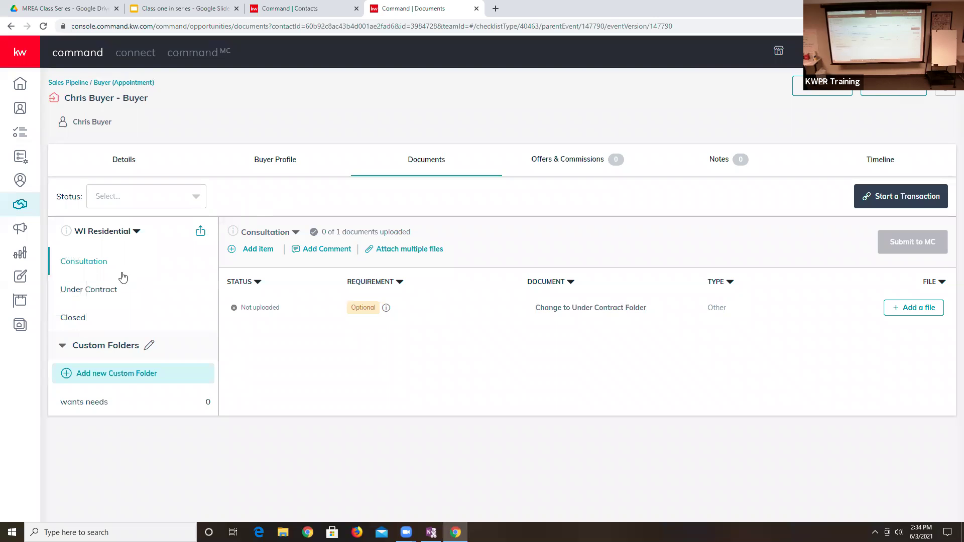
left_click(85, 292)
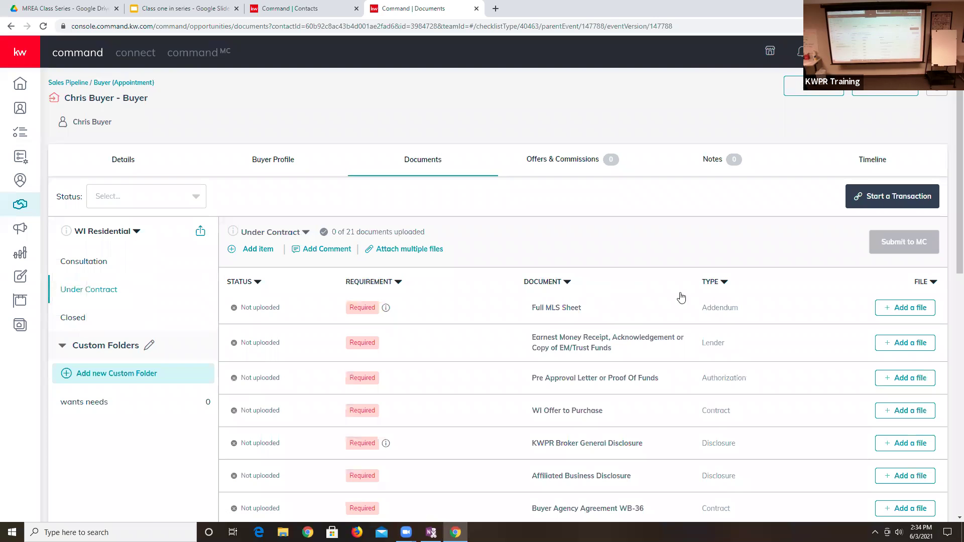
scroll(675, 406, "down", 2)
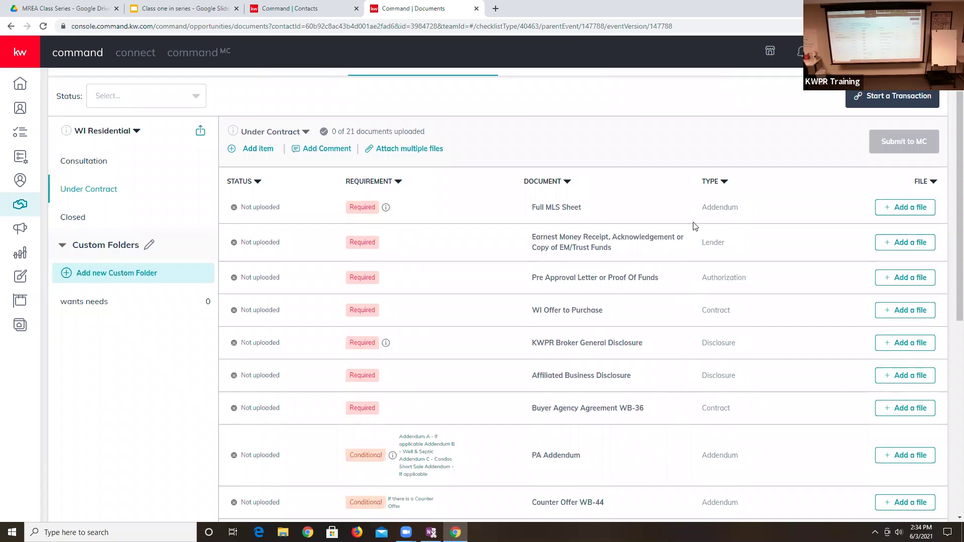
scroll(492, 411, "up", 2)
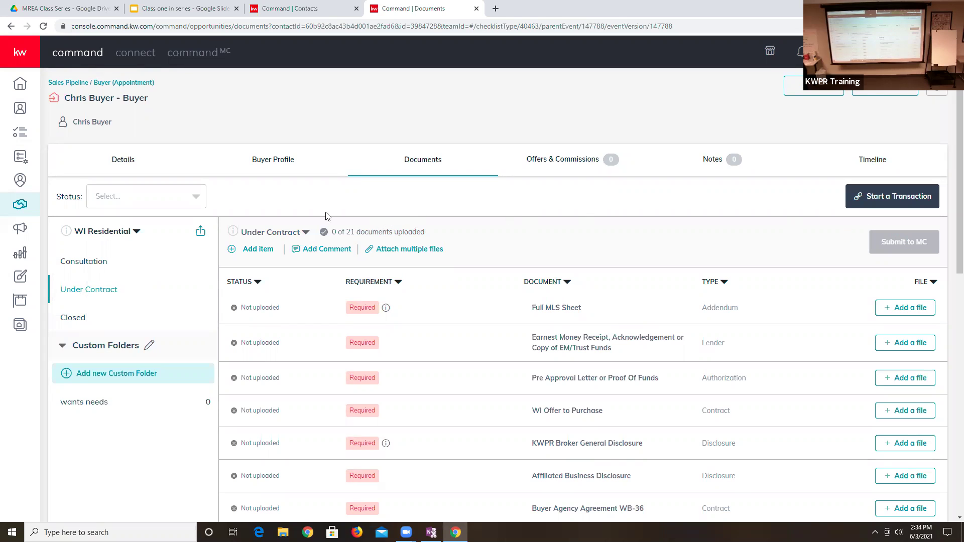
- Set the opportunity phase to Under Contract, save it, and return to the opportunities dashboard
left_click(122, 159)
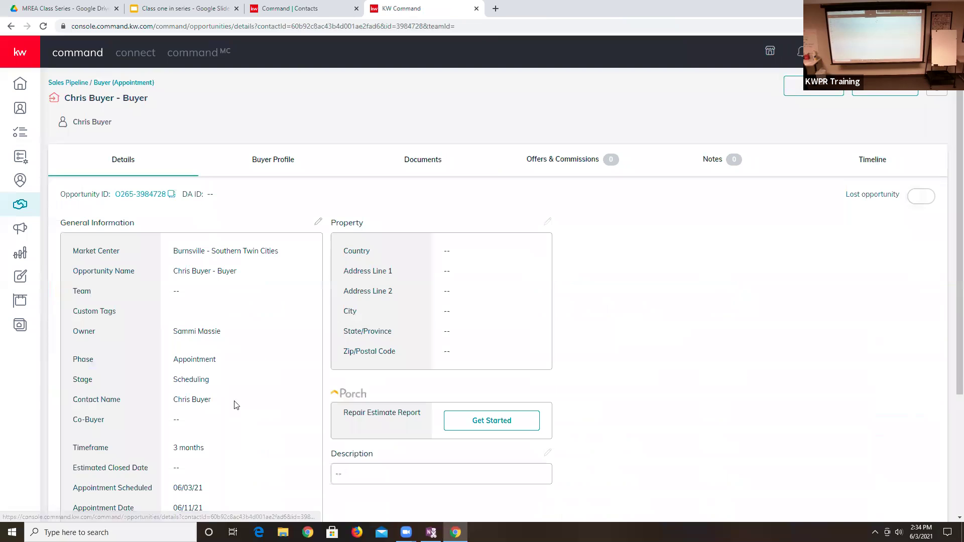
left_click(319, 223)
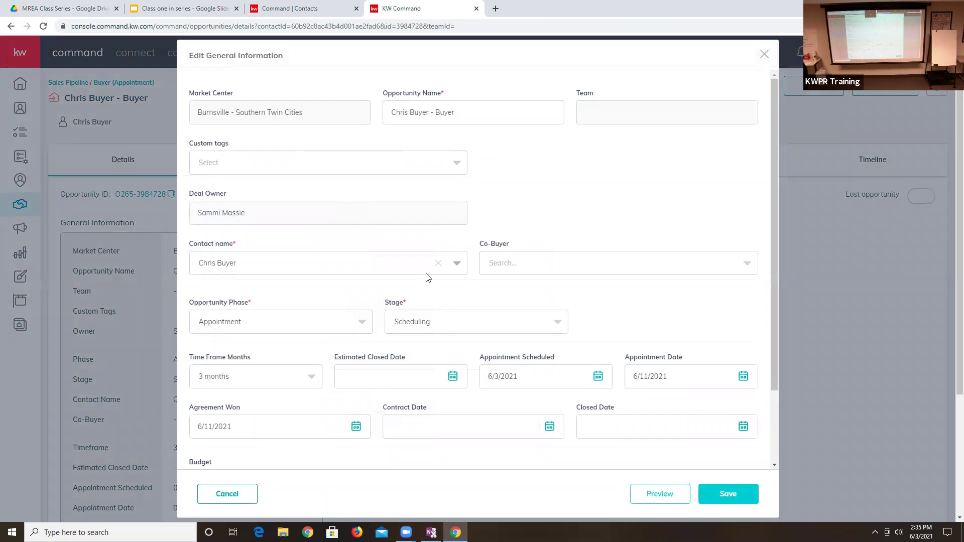
left_click(249, 317)
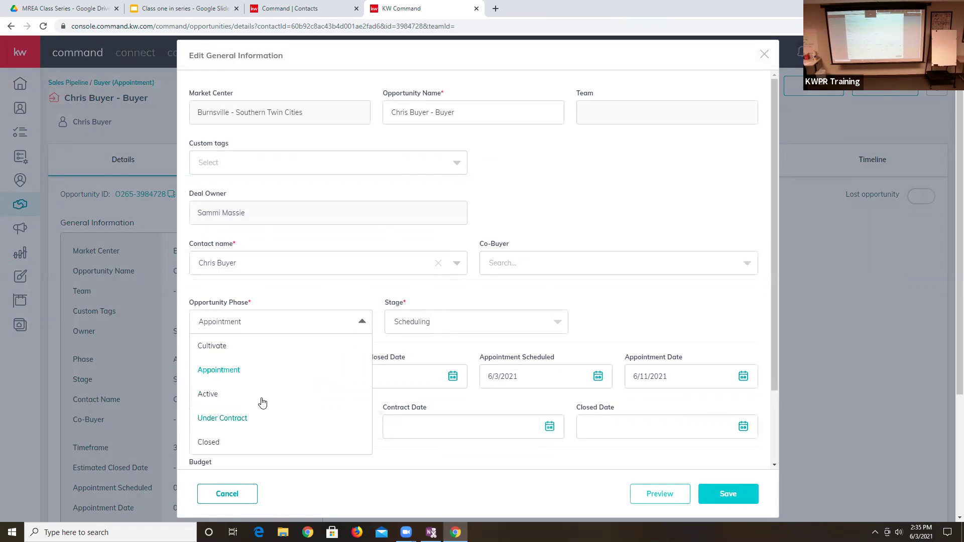
left_click(248, 420)
left_click(310, 322)
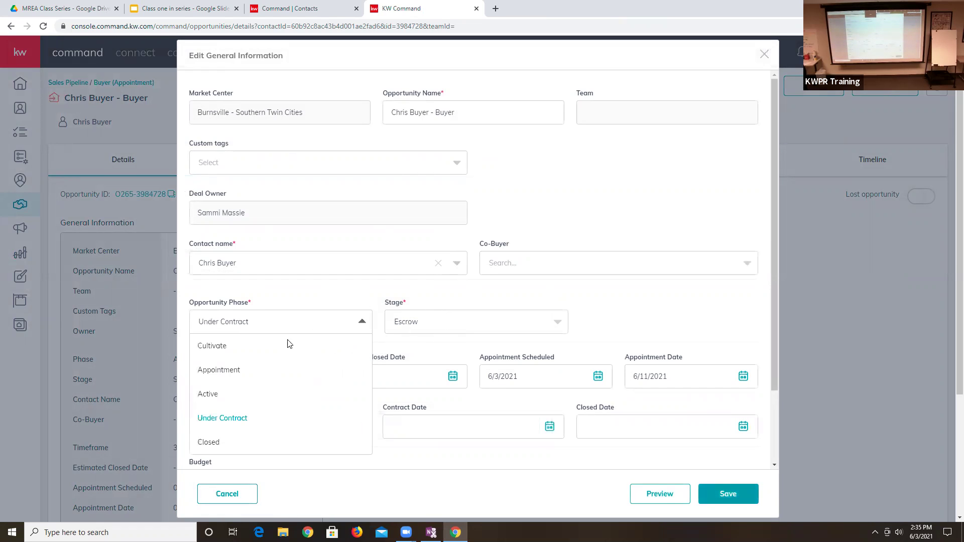
left_click(210, 396)
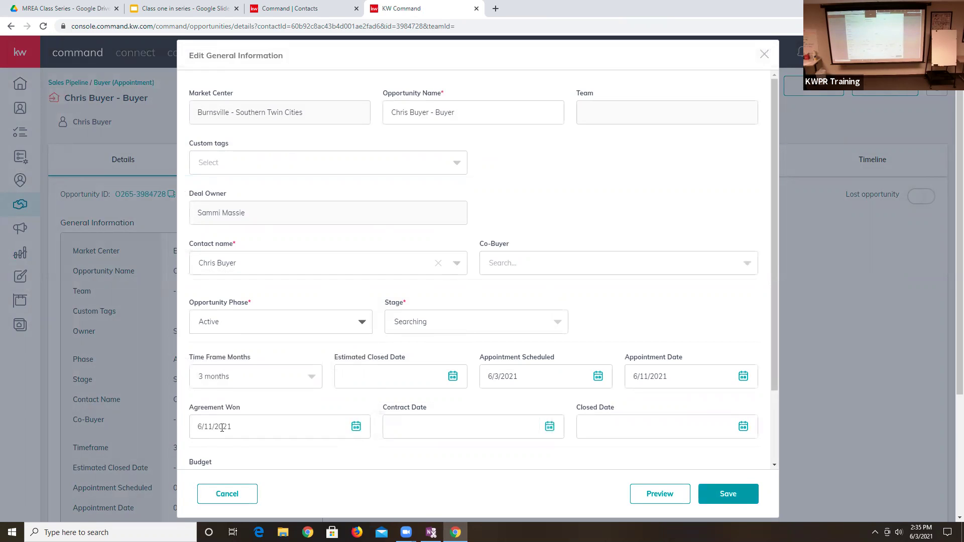
left_click(287, 325)
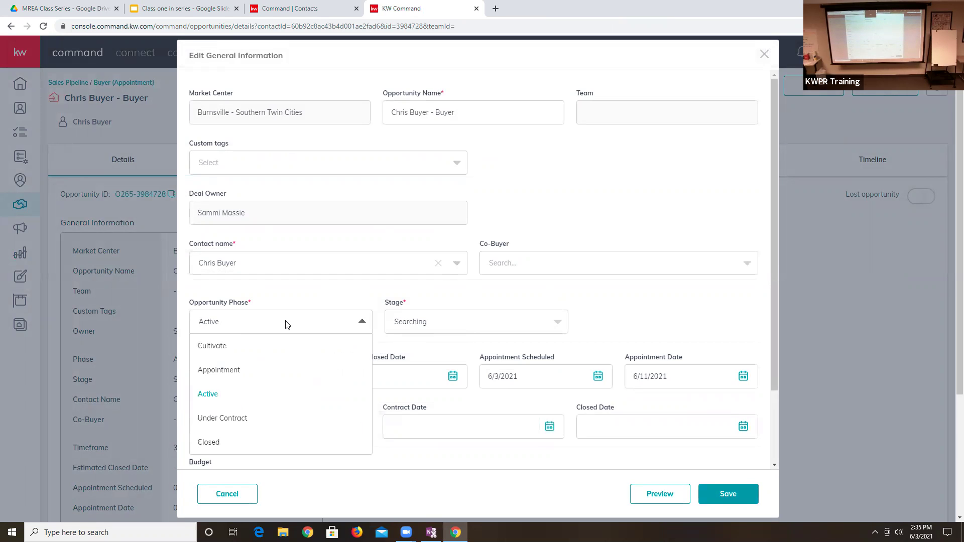
left_click(244, 420)
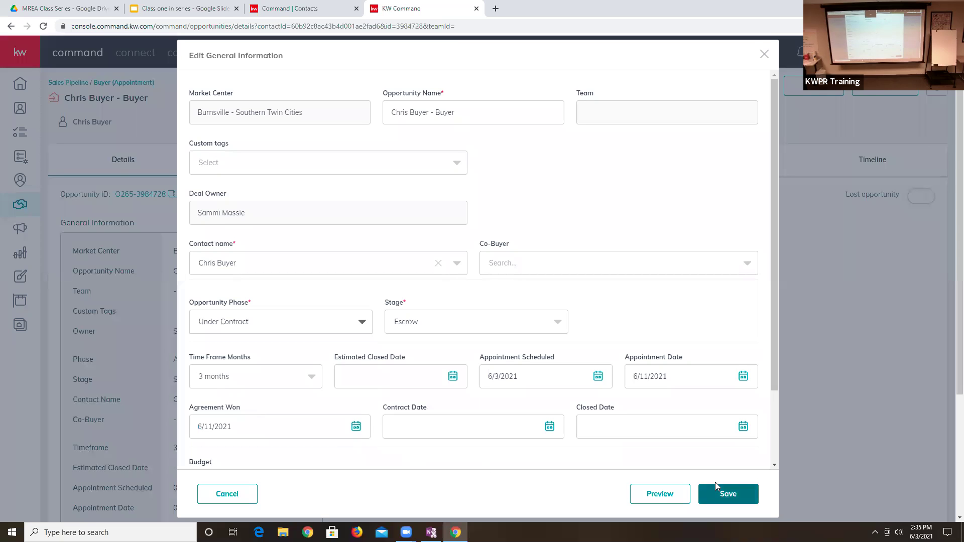
left_click(737, 493)
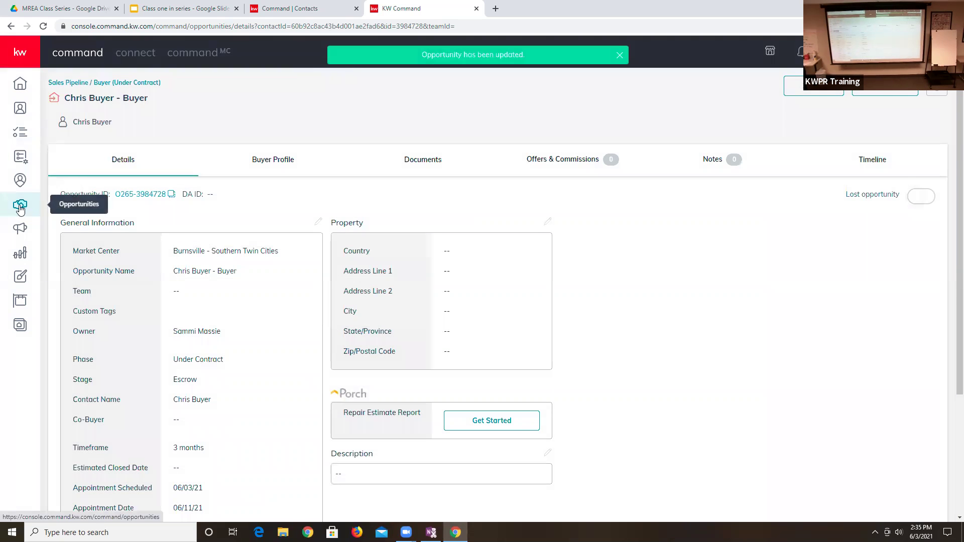
left_click(20, 209)
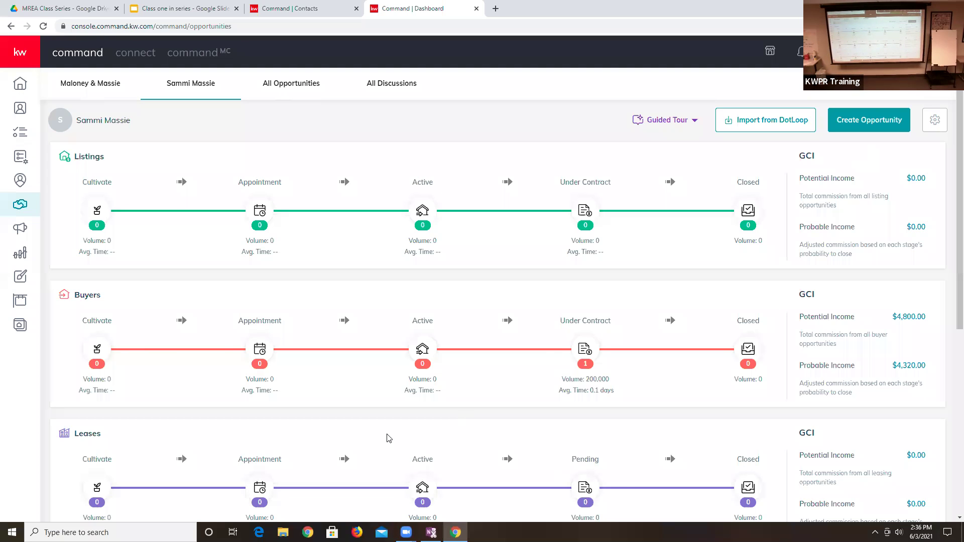
- Move the Under Contract buyer card to Closed with a 6/3/2021 closing date and view Closed deals
left_click(586, 351)
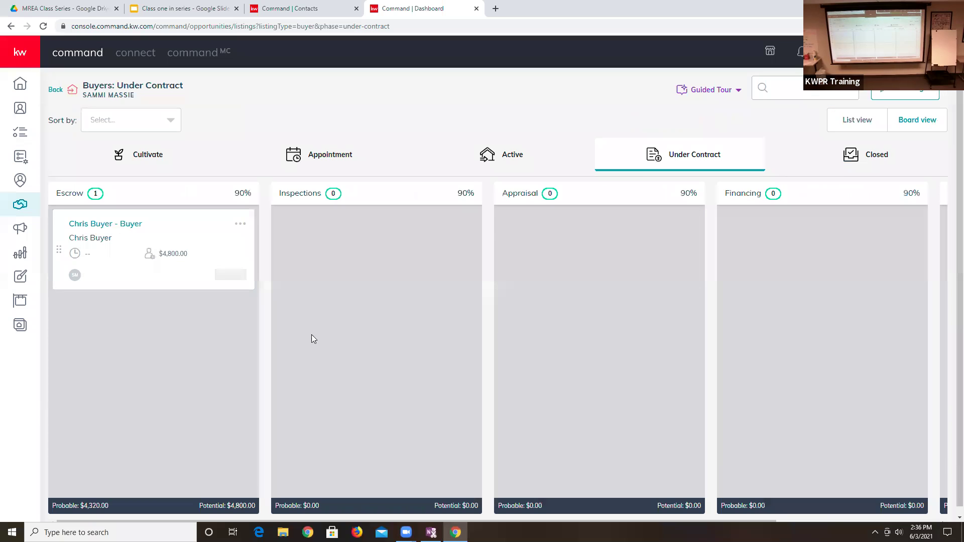
left_click_drag(121, 262, 809, 171)
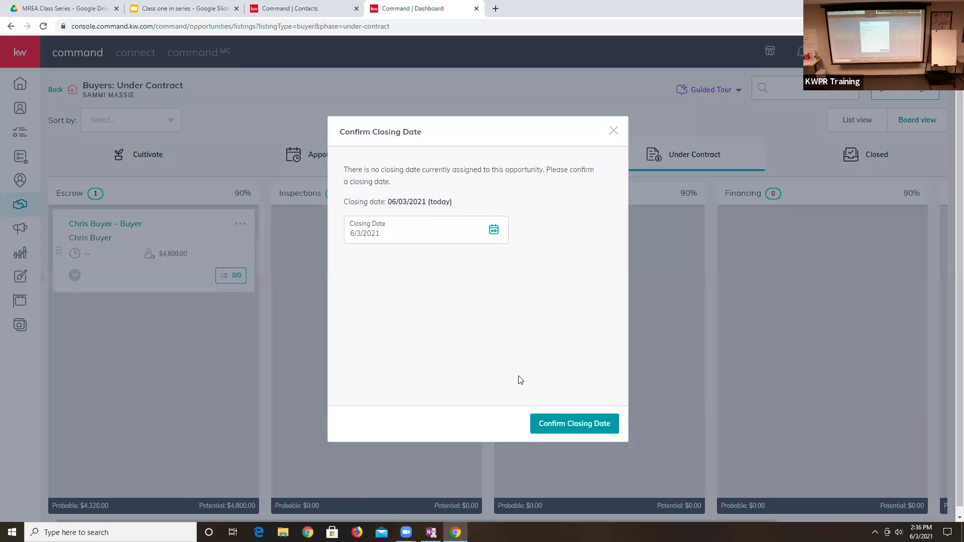
left_click(556, 421)
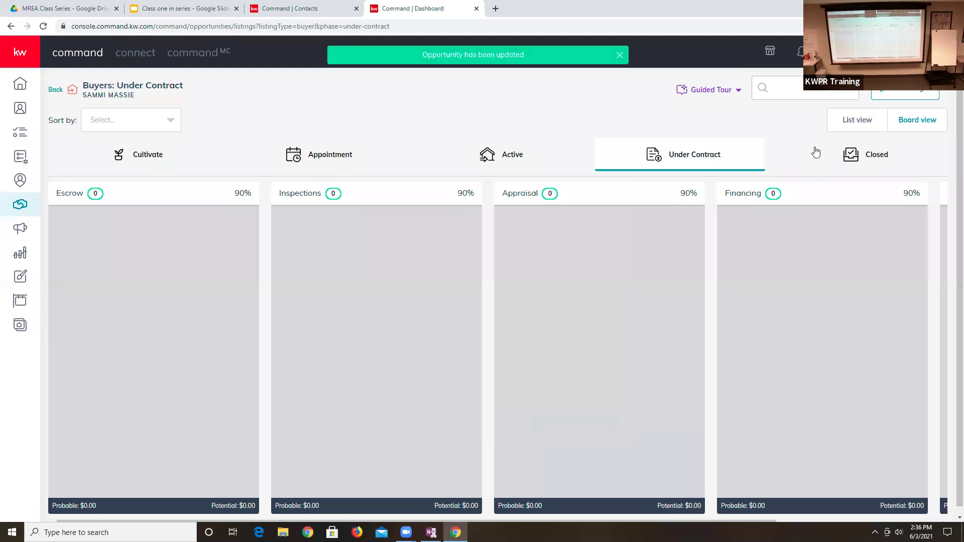
left_click(815, 153)
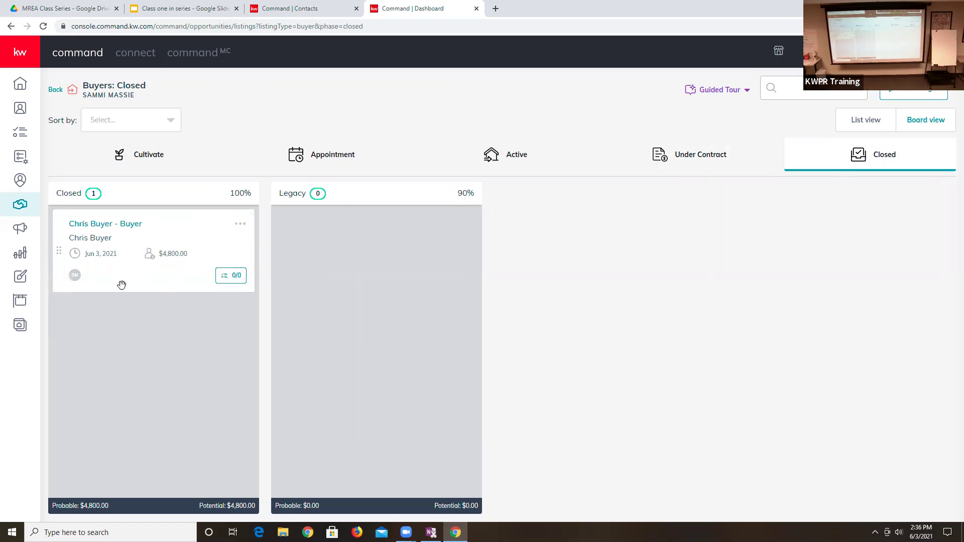
- From the closed buyer opportunity, open the buyer contact's full record via Go to Contacts
left_click(107, 225)
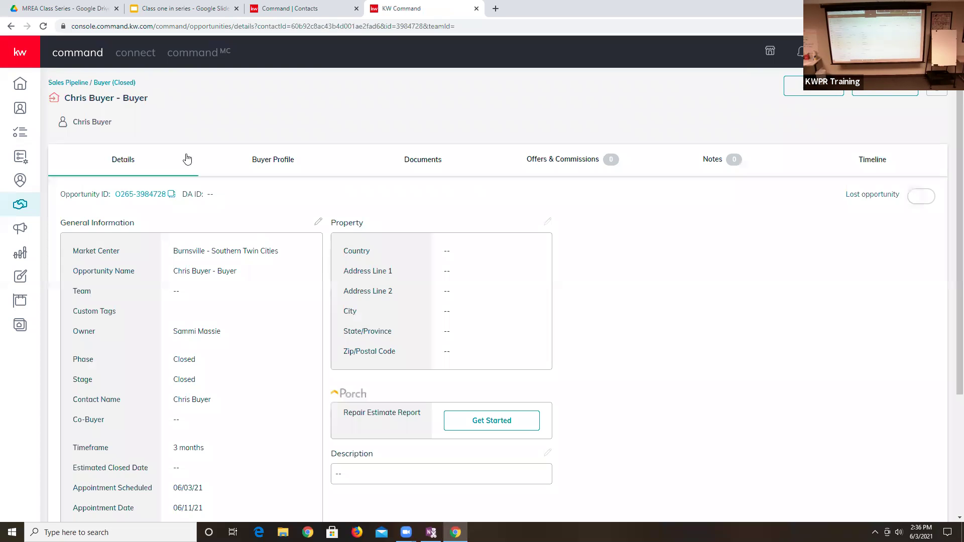
left_click(78, 122)
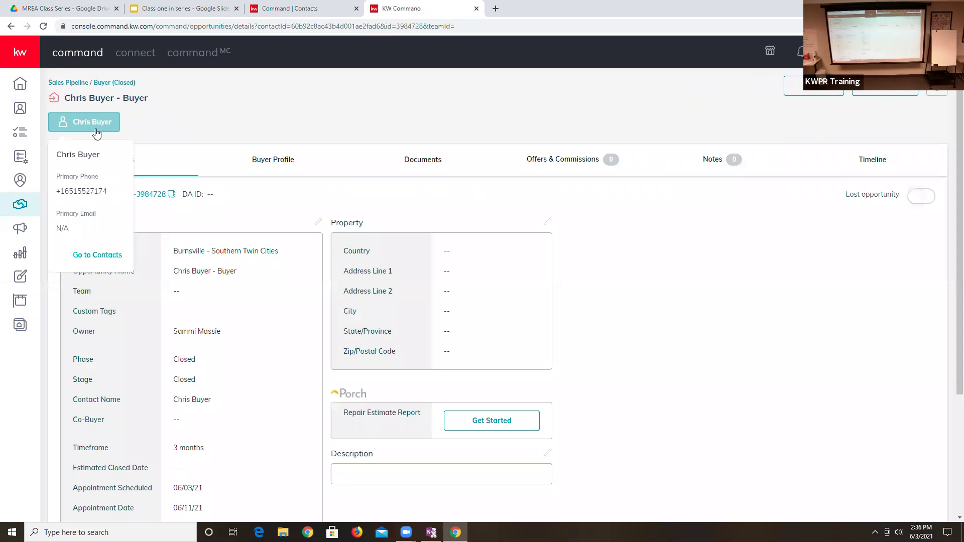
left_click(98, 256)
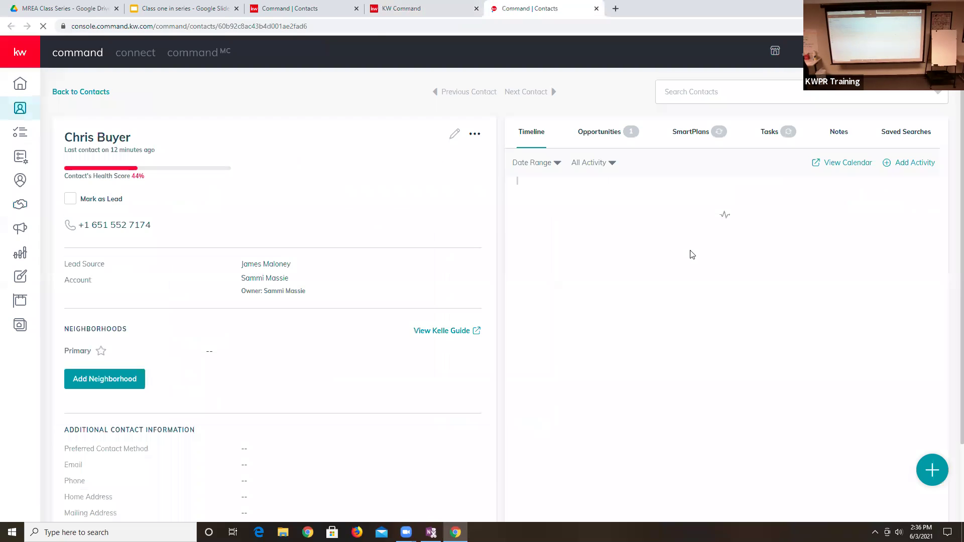
left_click(460, 138)
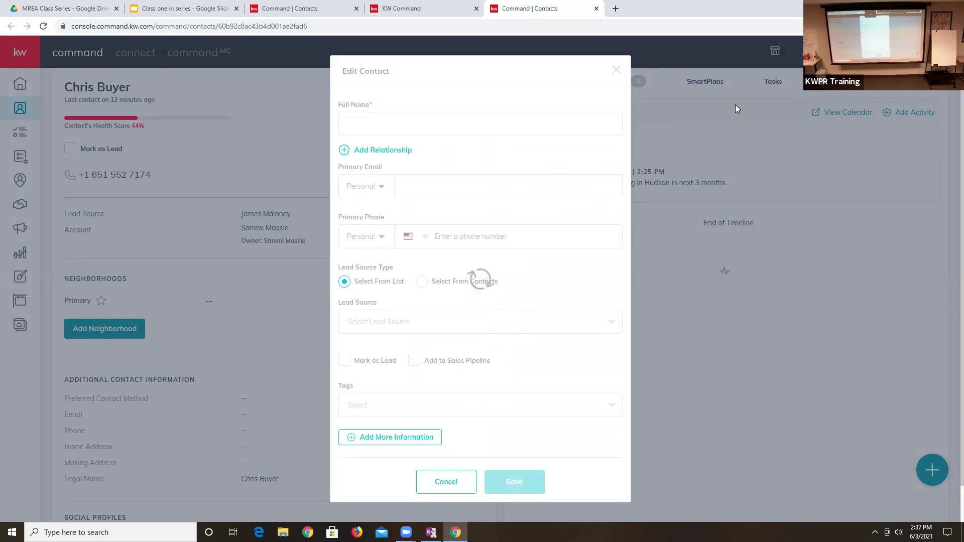
key("F5")
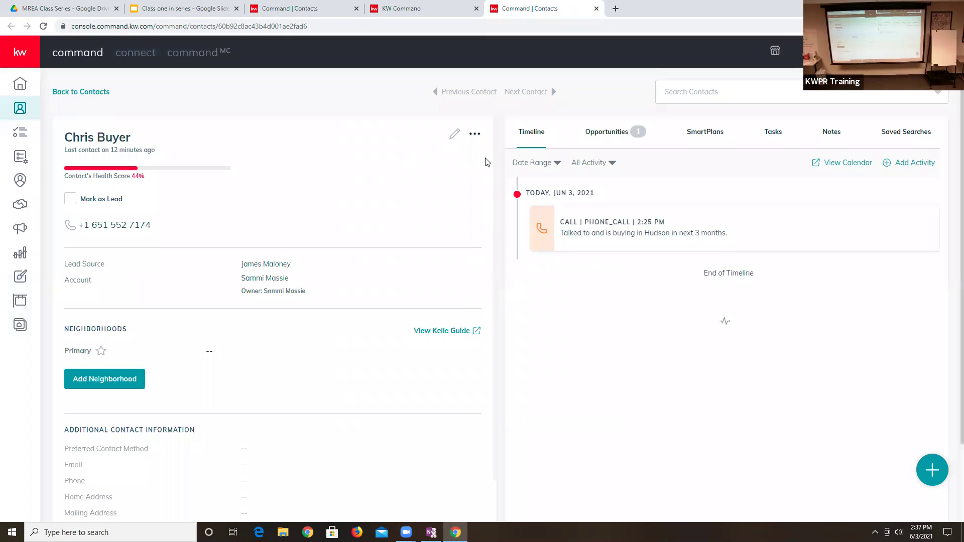
- Enter the buyer's primary home street address in Cottage Grove from the suggestions and save
left_click(457, 134)
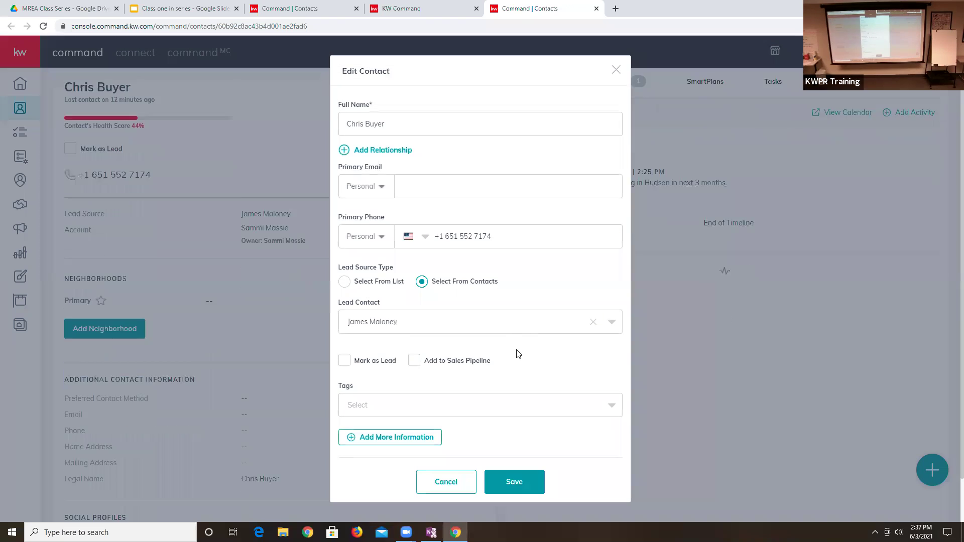
left_click(392, 439)
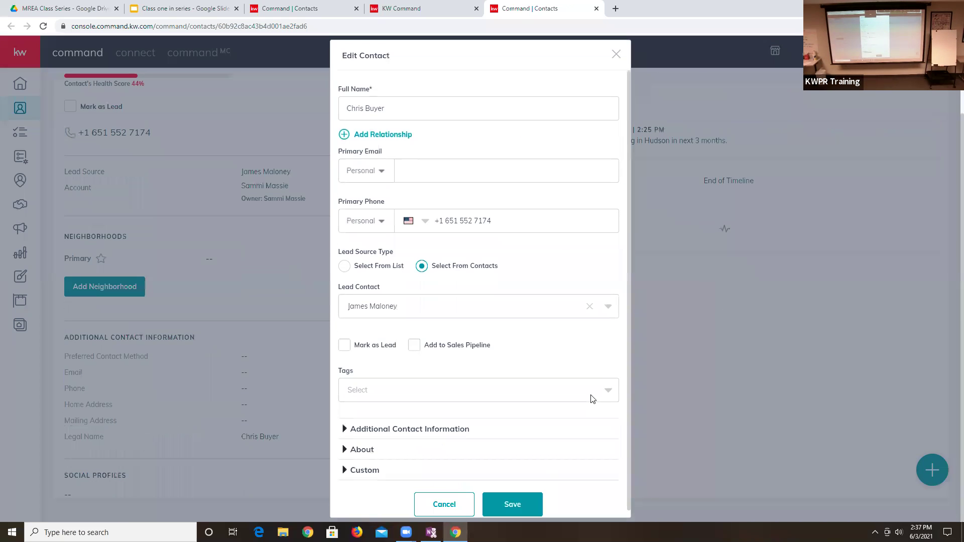
left_click(474, 423)
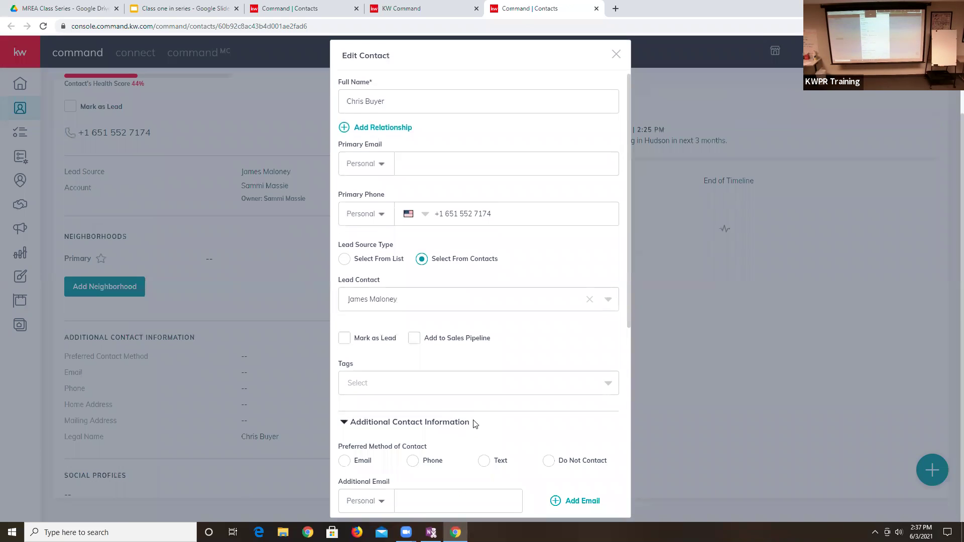
scroll(475, 424, "down", 4)
left_click(416, 427)
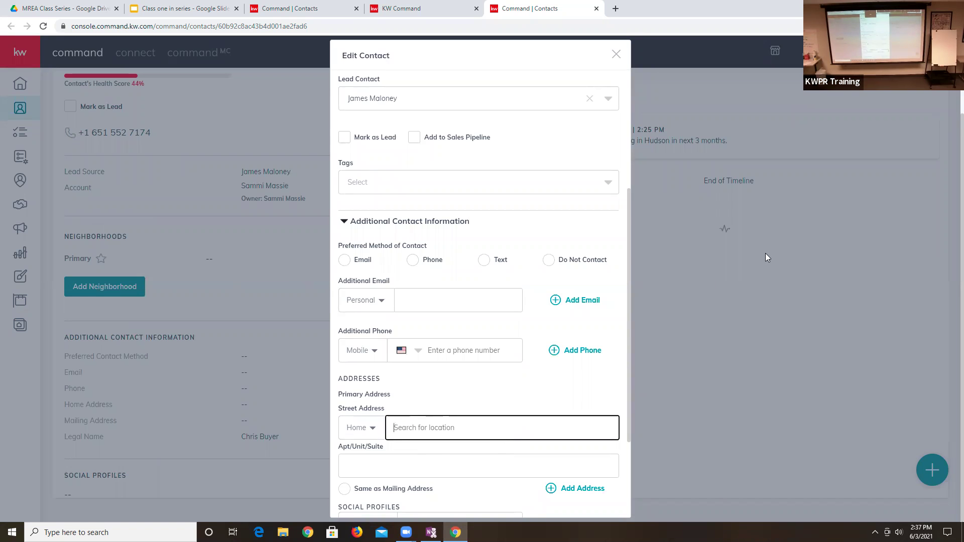
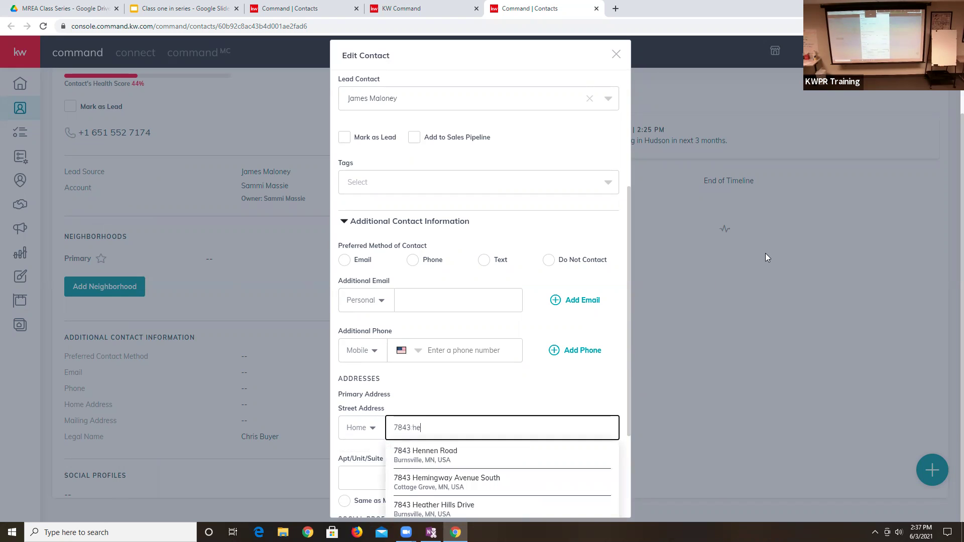
left_click(477, 486)
scroll(575, 472, "down", 3)
left_click(511, 496)
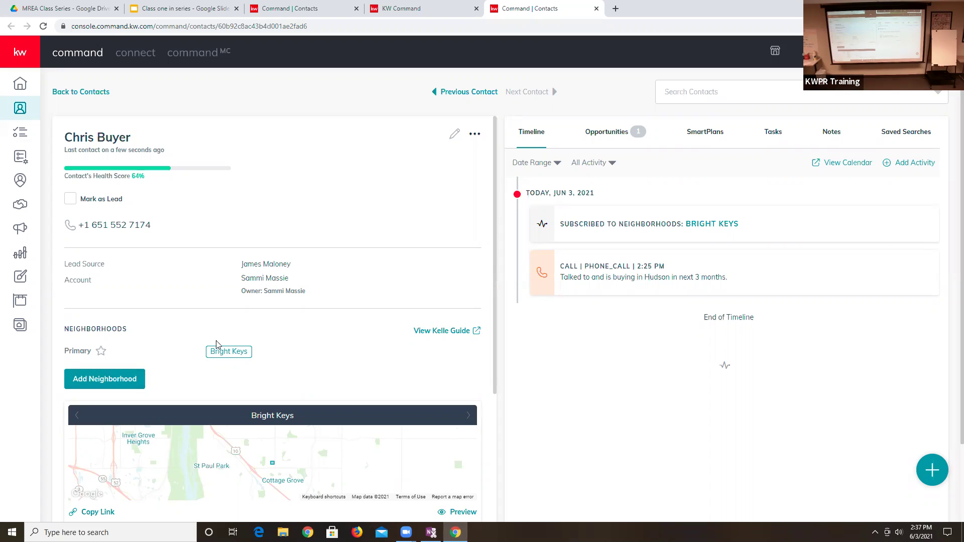
- Begin adding a neighborhood under the contact's Neighborhoods section
left_click(79, 382)
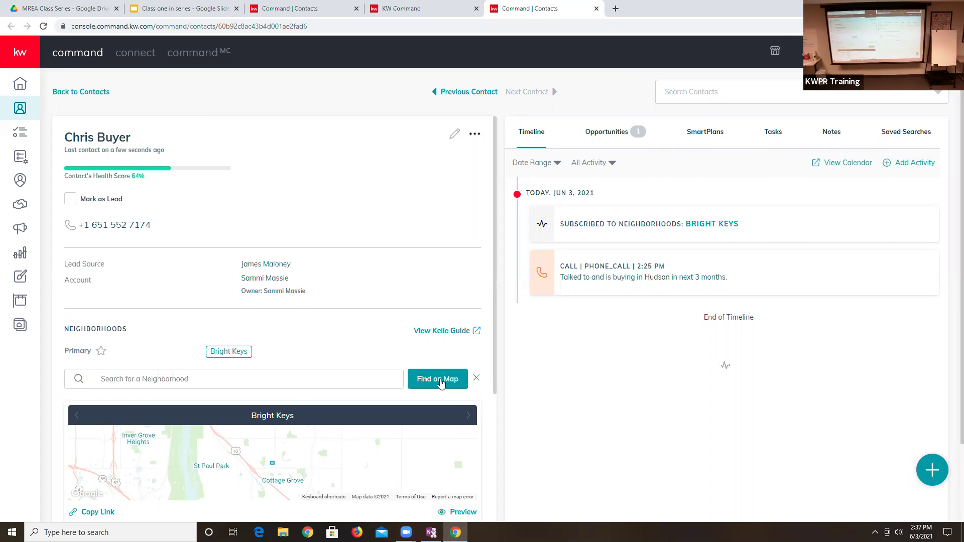
- Browse the neighborhood map toward Lonsdale, then reload the contact page
left_click(439, 380)
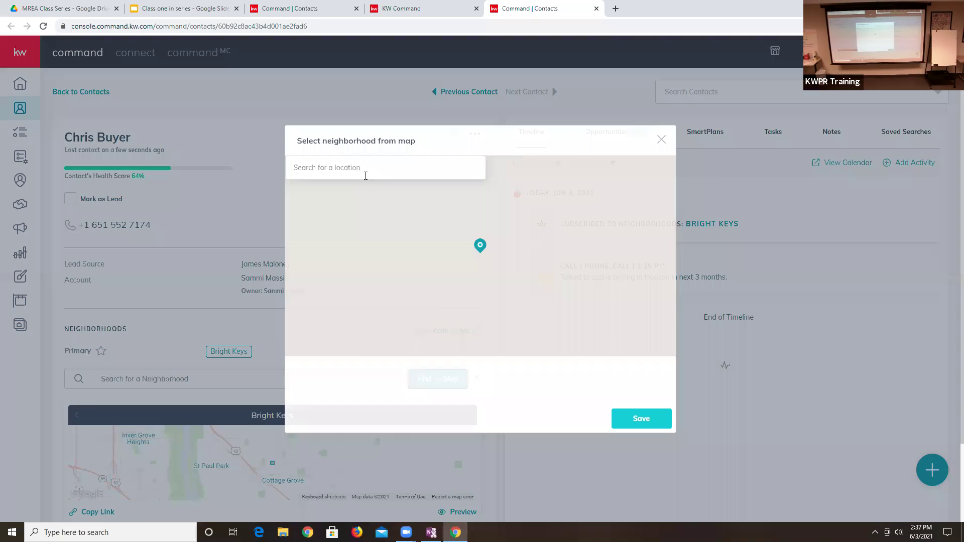
left_click_drag(343, 324, 400, 259)
scroll(546, 309, "up", 2)
left_click(661, 314)
left_click_drag(482, 321, 462, 324)
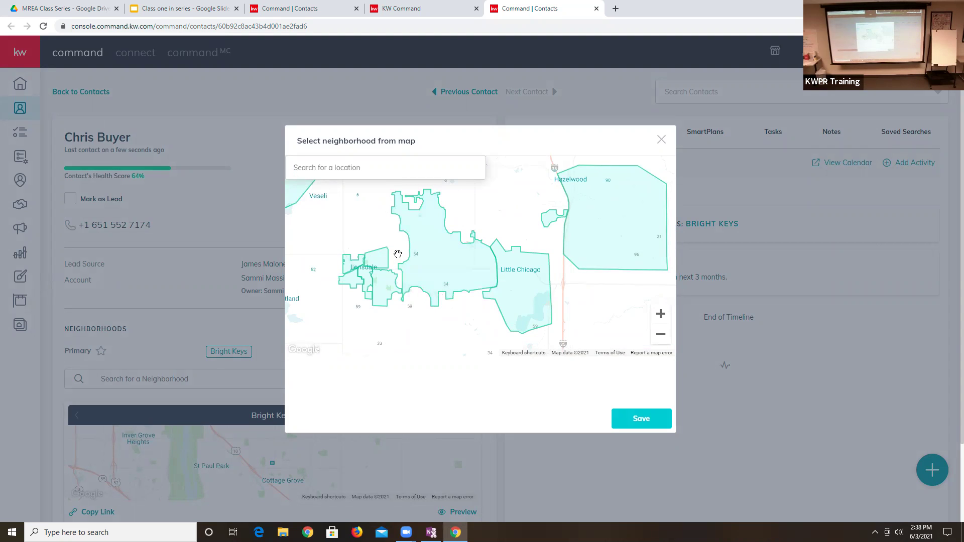
key("F5")
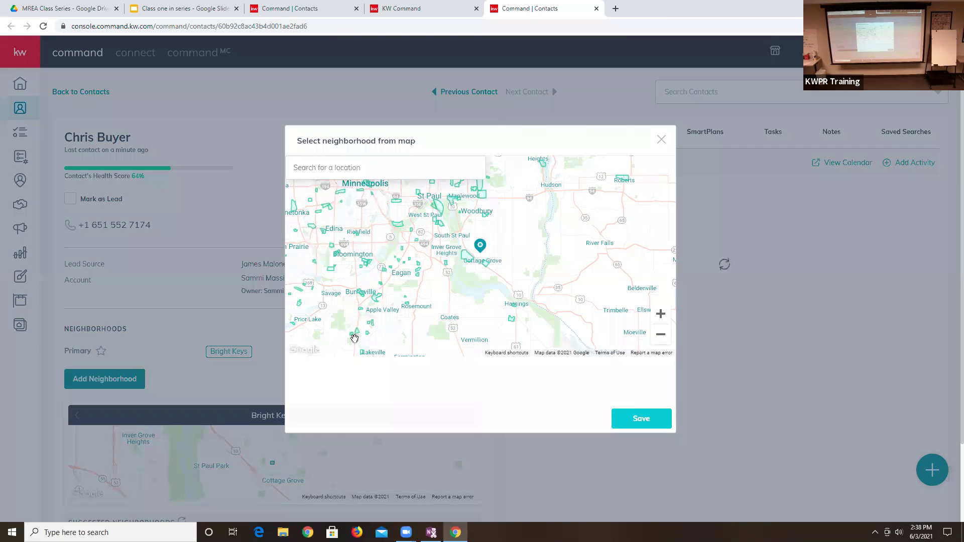
- Pick the Hwy 19 Lonsdale/Webster and NE Lonsdale neighborhoods on the map and save them
left_click_drag(494, 276, 613, 227)
left_click_drag(468, 291, 433, 245)
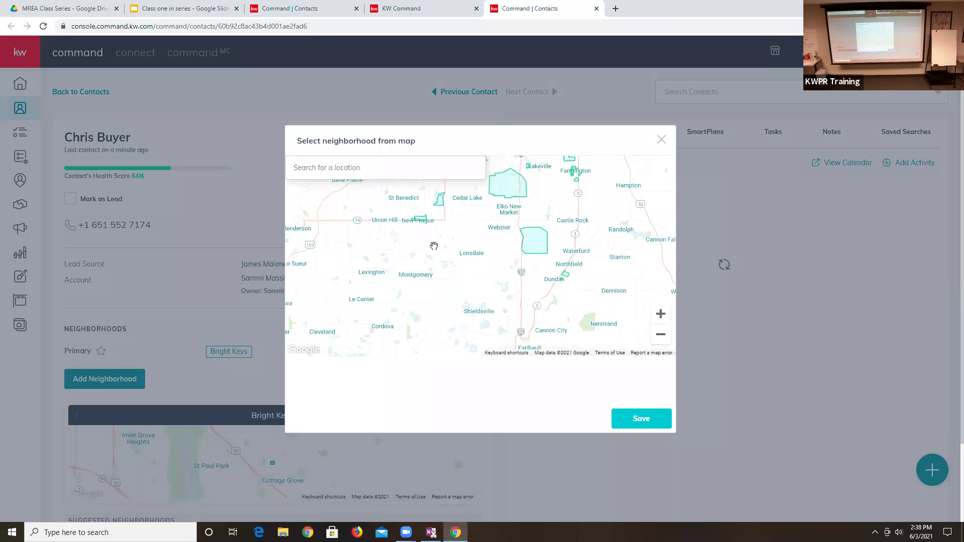
left_click(660, 314)
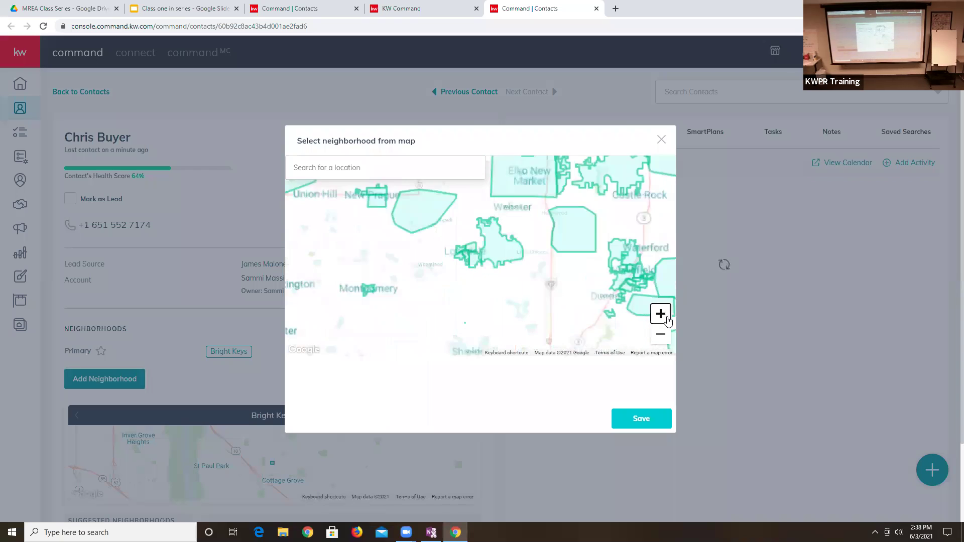
left_click(661, 314)
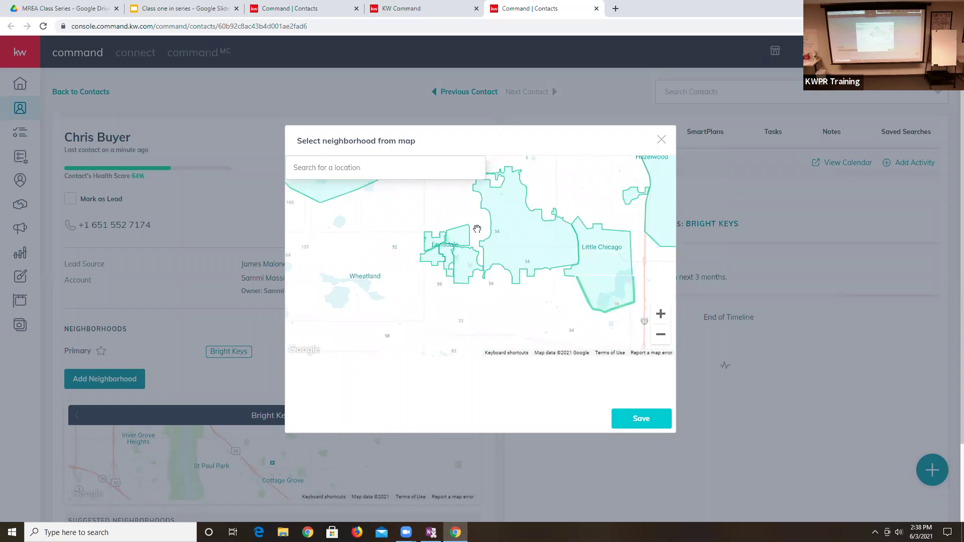
left_click(523, 247)
left_click(460, 230)
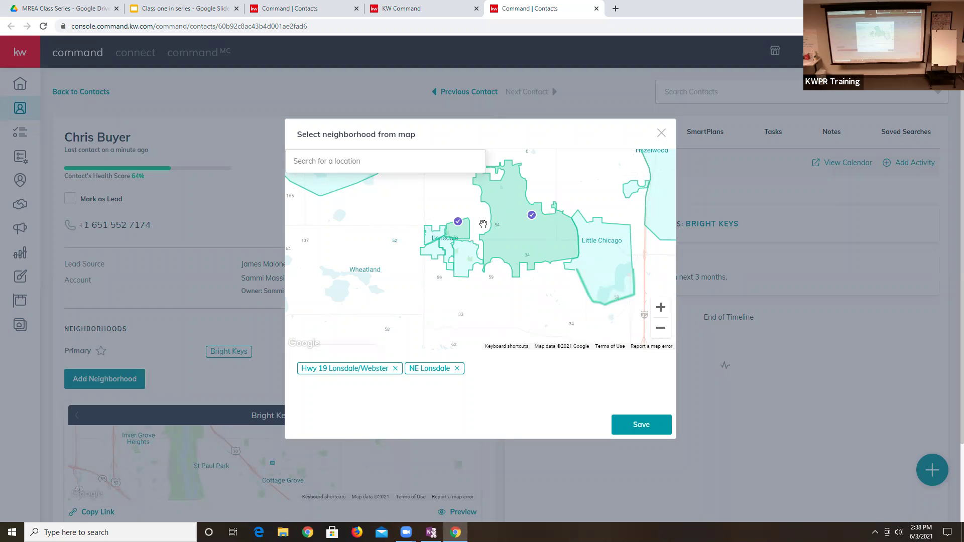
left_click(638, 423)
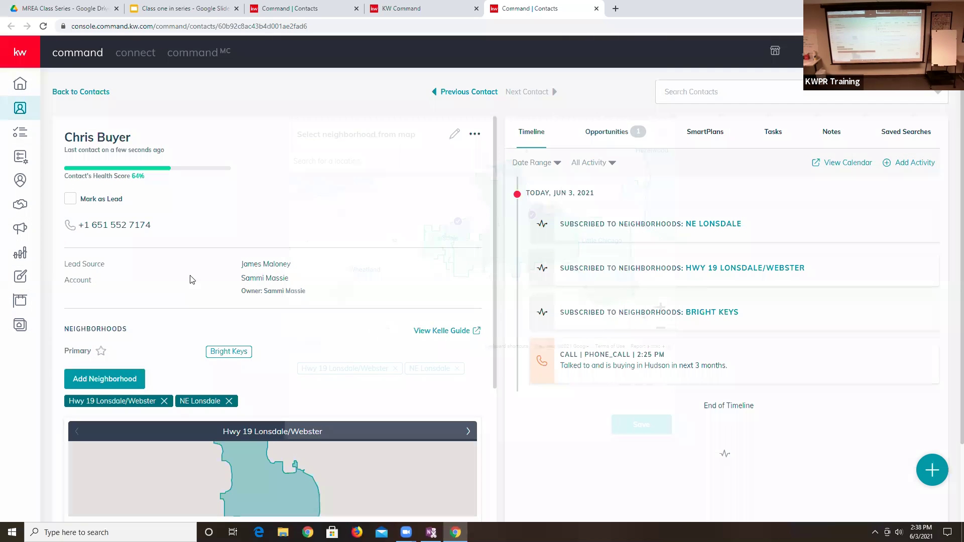
- View the contact's empty SmartPlans tab, then reopen the neighborhood search
left_click(706, 132)
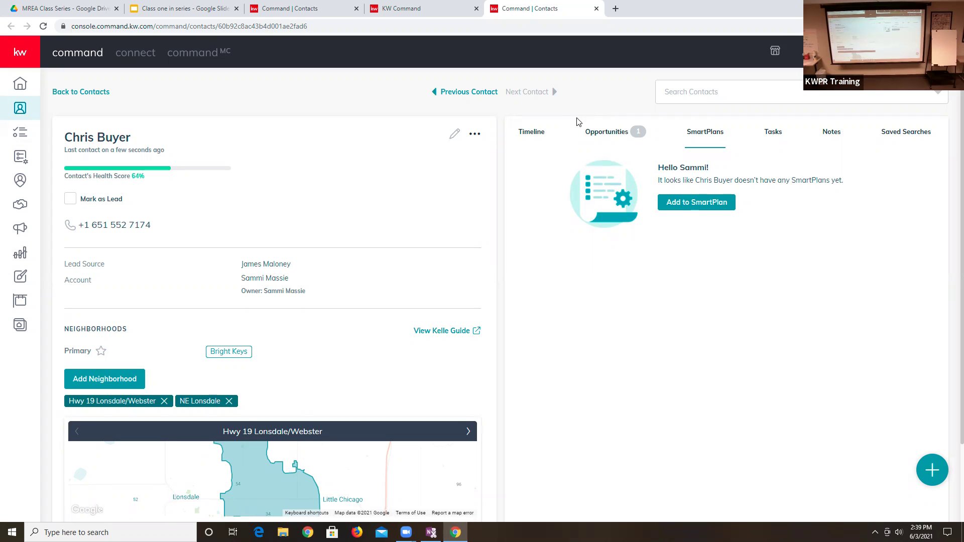
left_click(126, 386)
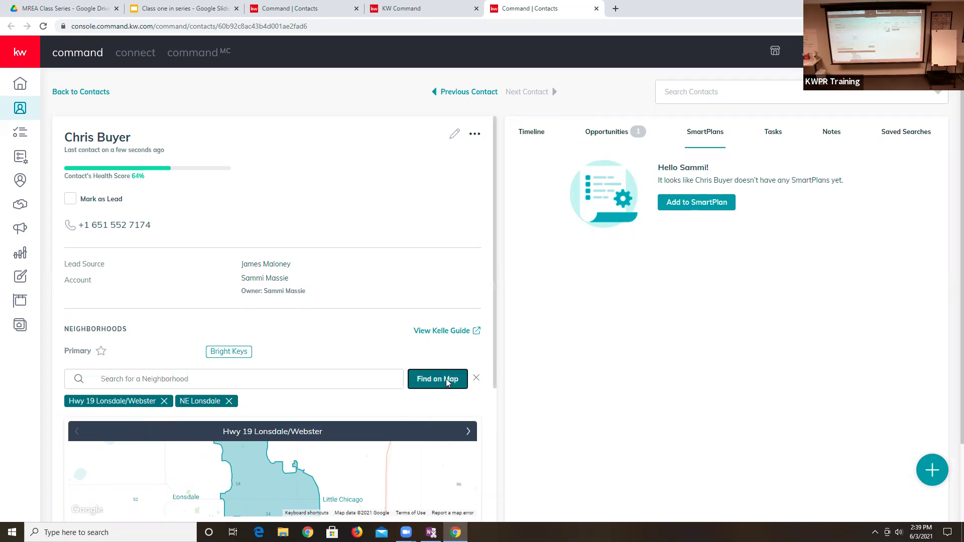
- Select Pinetree Pond, 70-80th Jamaica Square, Thompson Estates, Pinetree Pond Park and Harkness / Hefner on the map, then save
left_click(444, 380)
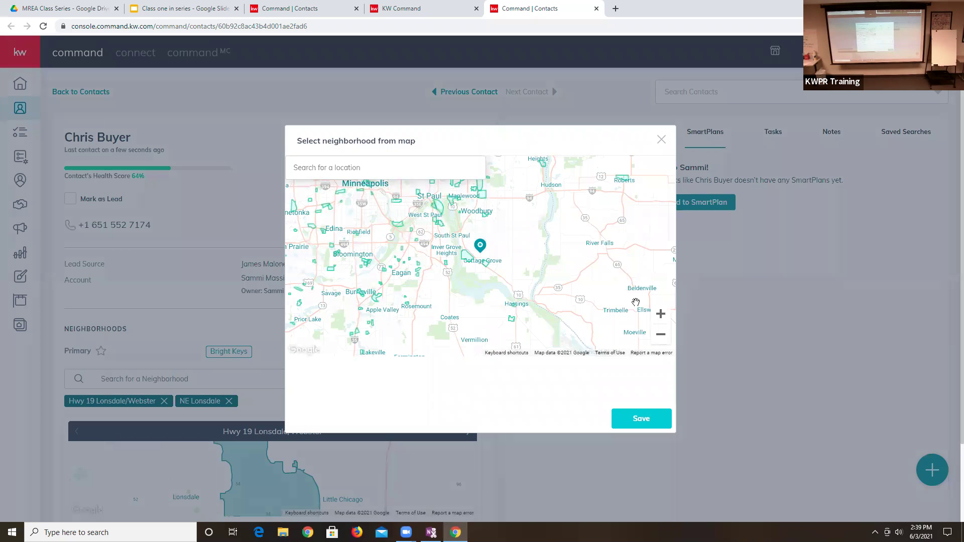
left_click(660, 314)
left_click(661, 313)
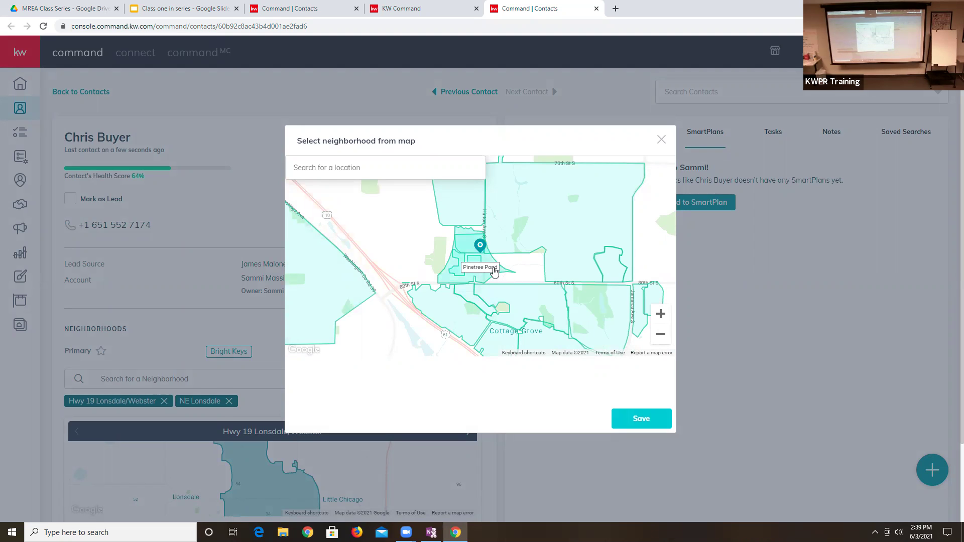
left_click(494, 271)
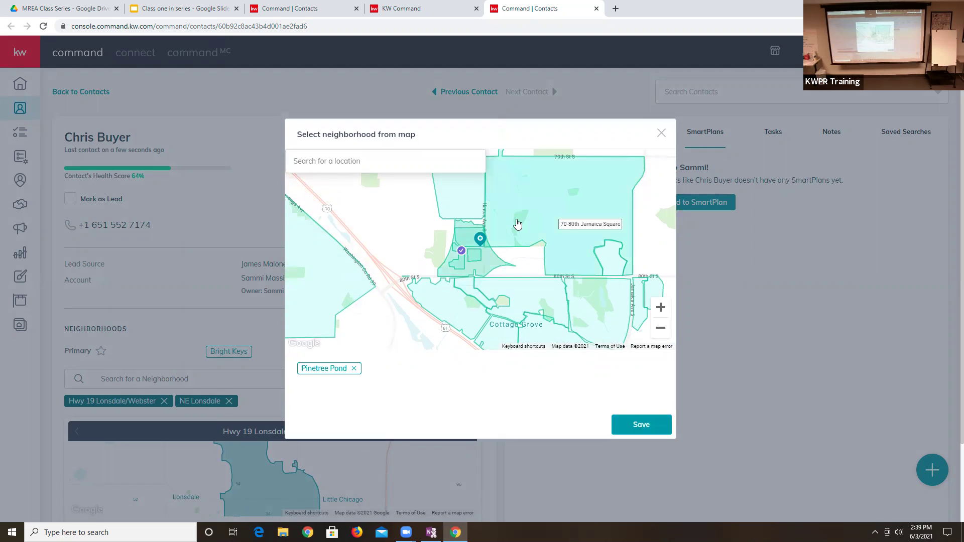
left_click(517, 225)
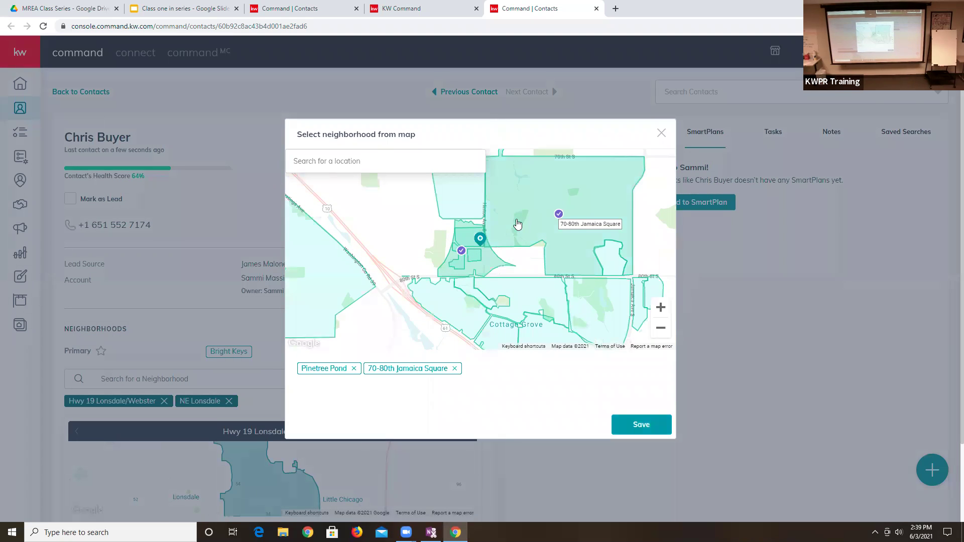
left_click(542, 295)
left_click(605, 314)
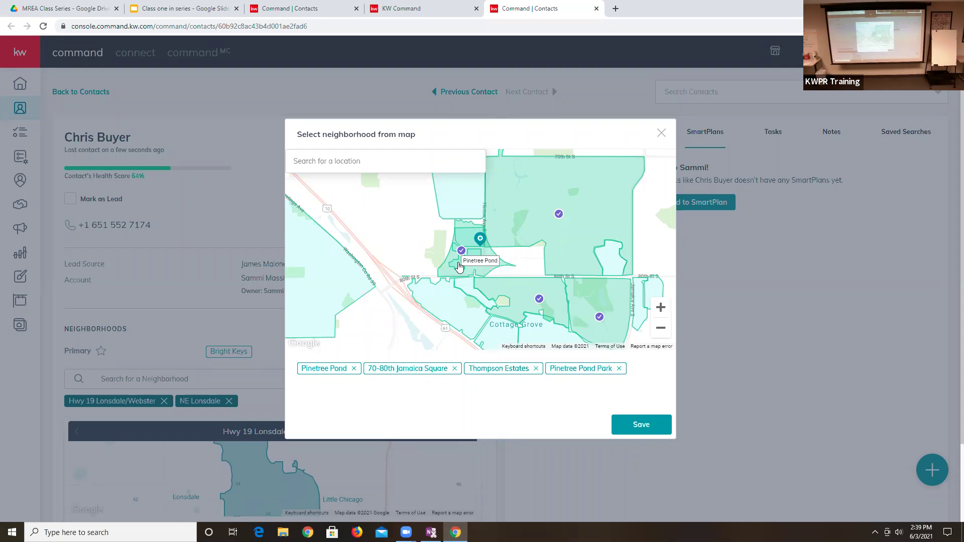
left_click(460, 303)
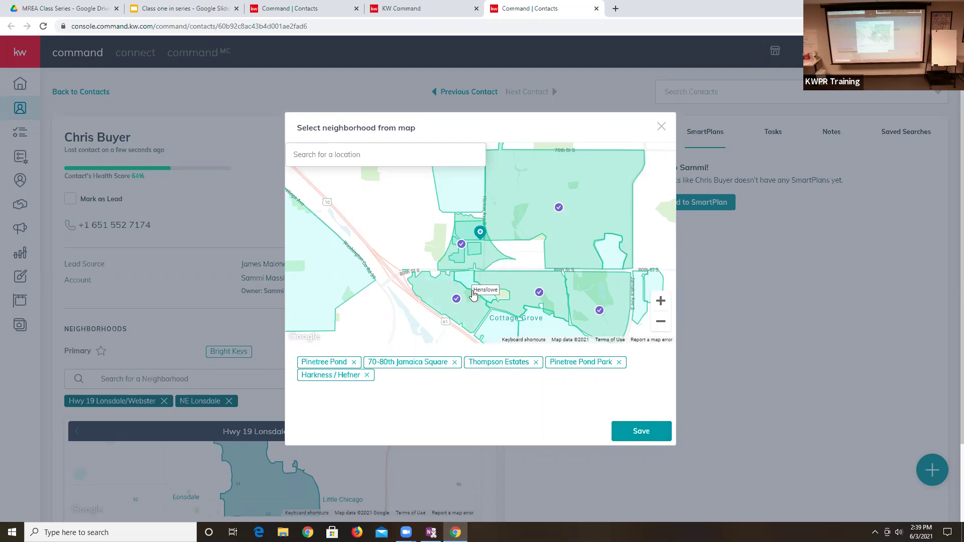
left_click(657, 440)
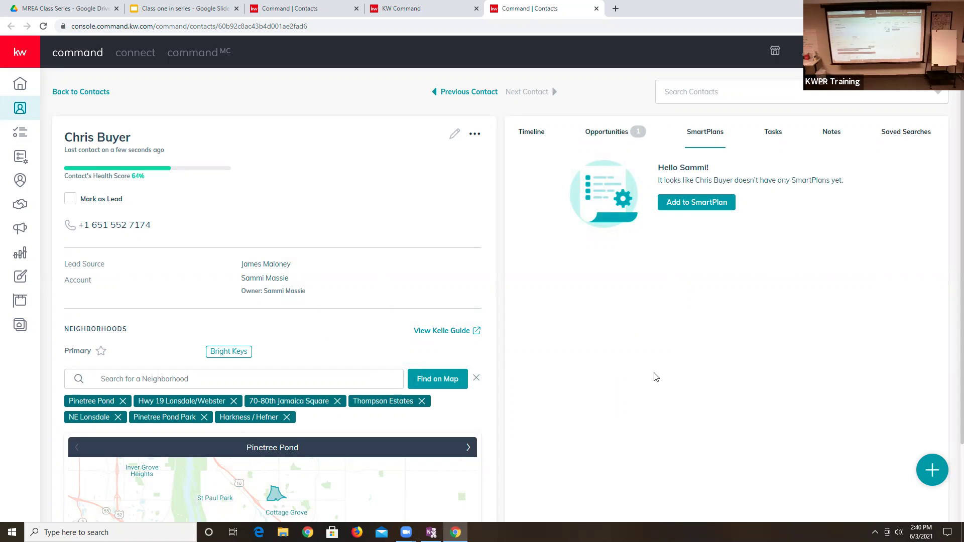
left_click(702, 201)
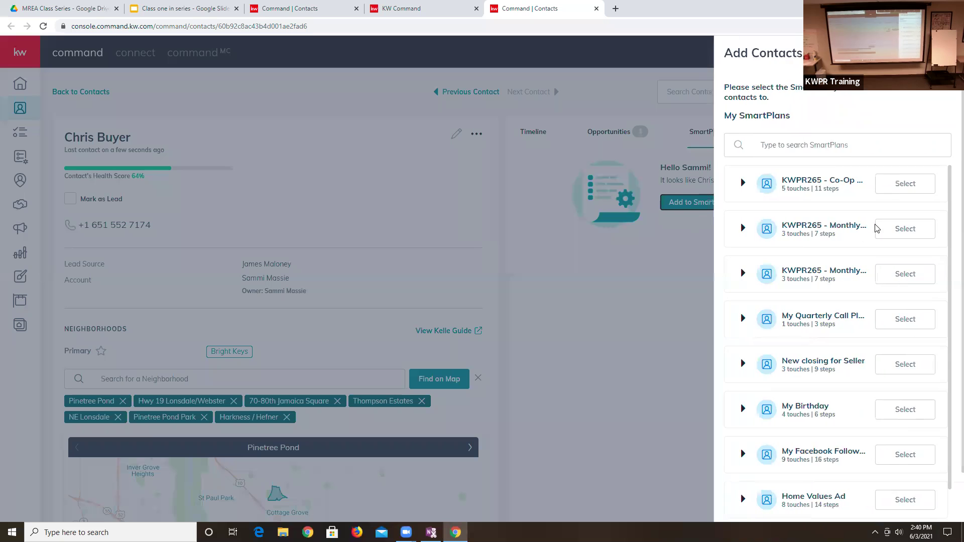
- Pick the Monthly Neighborhood Nurture SmartPlan with Start now and confirm both dialogs
scroll(829, 344, "down", 1)
scroll(853, 376, "down", 1)
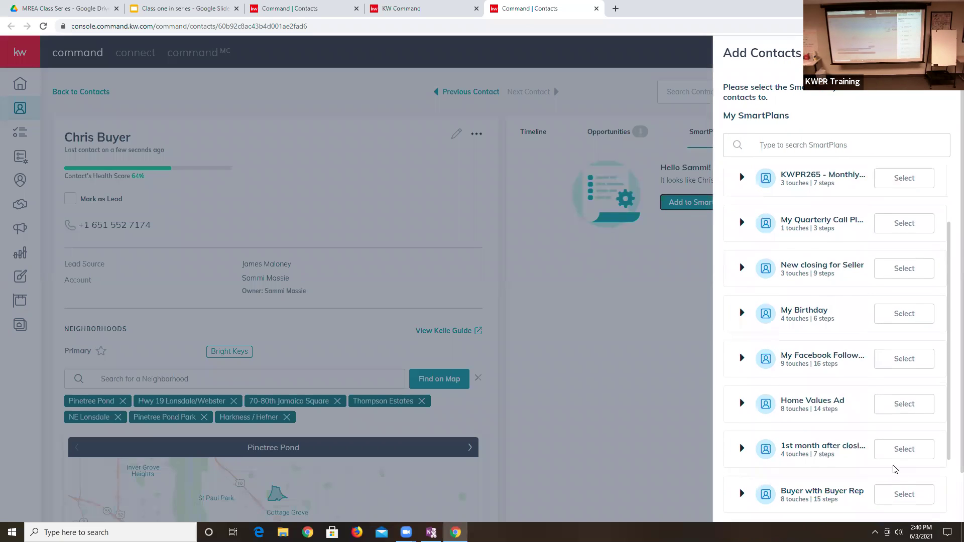
scroll(893, 469, "down", 1)
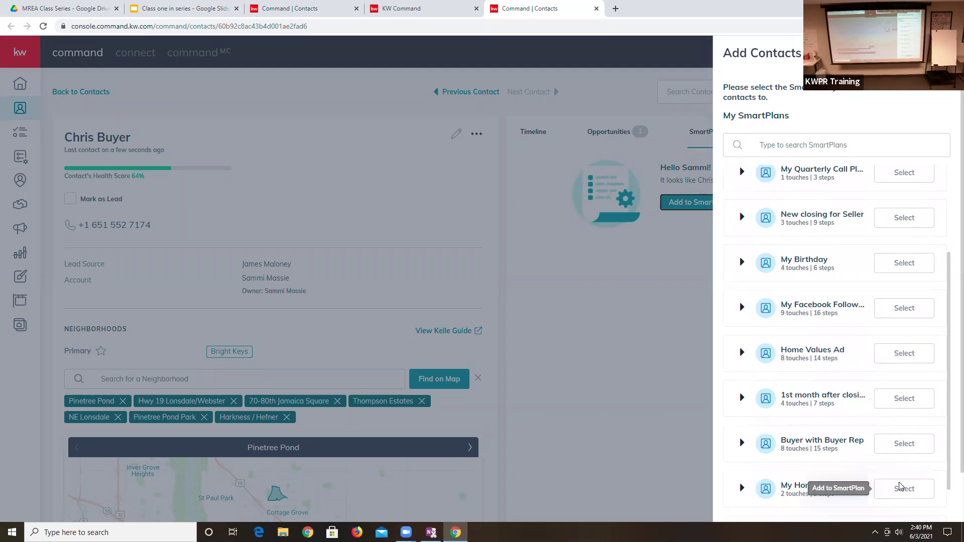
scroll(899, 486, "down", 3)
scroll(899, 474, "down", 1)
left_click(905, 485)
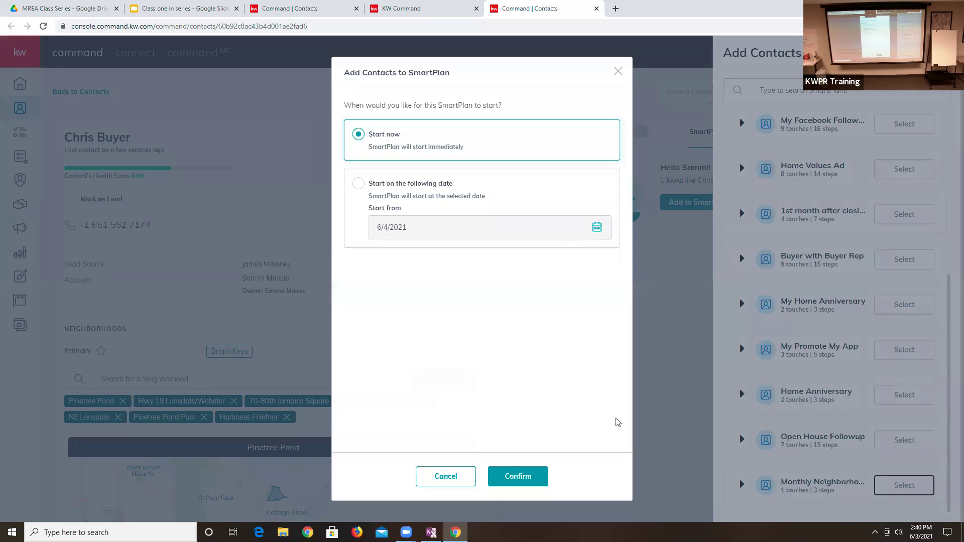
left_click(517, 477)
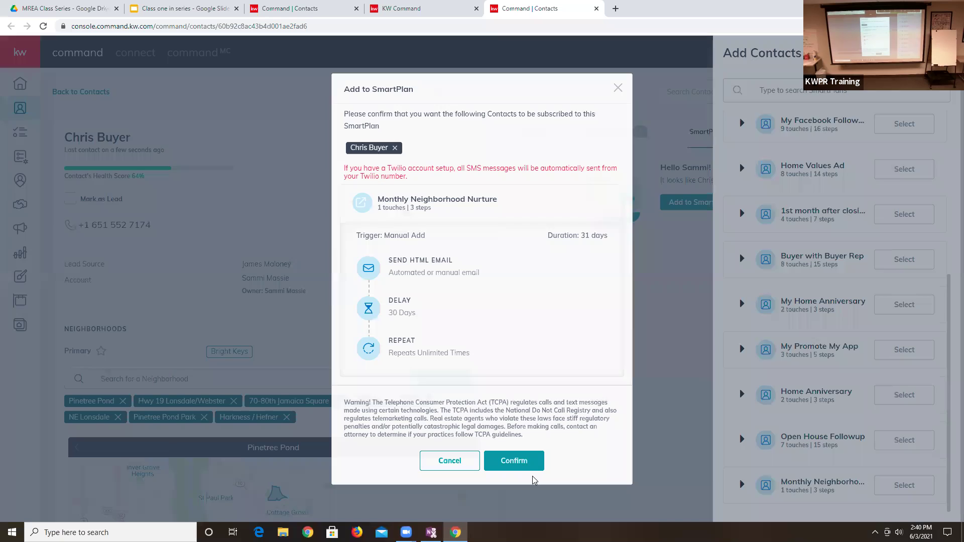
left_click(535, 462)
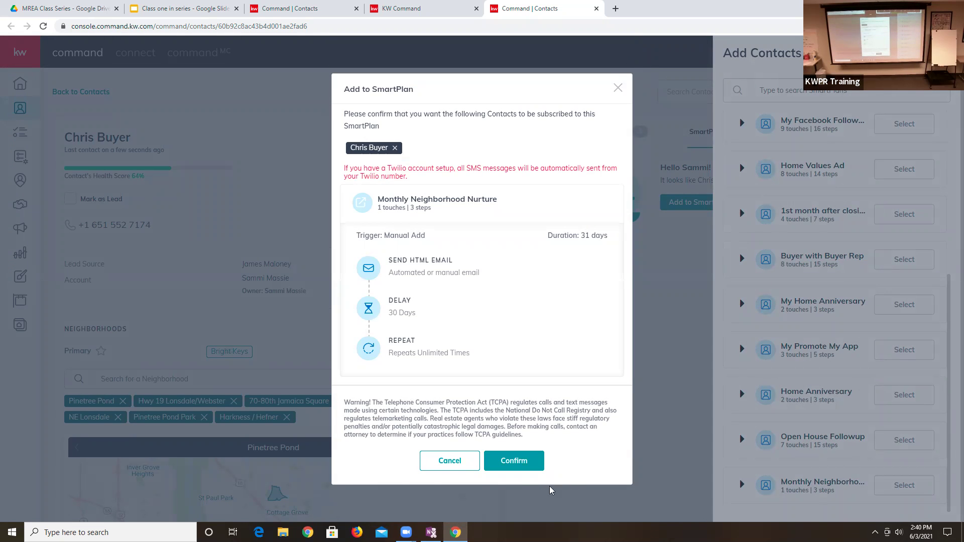
left_click(444, 460)
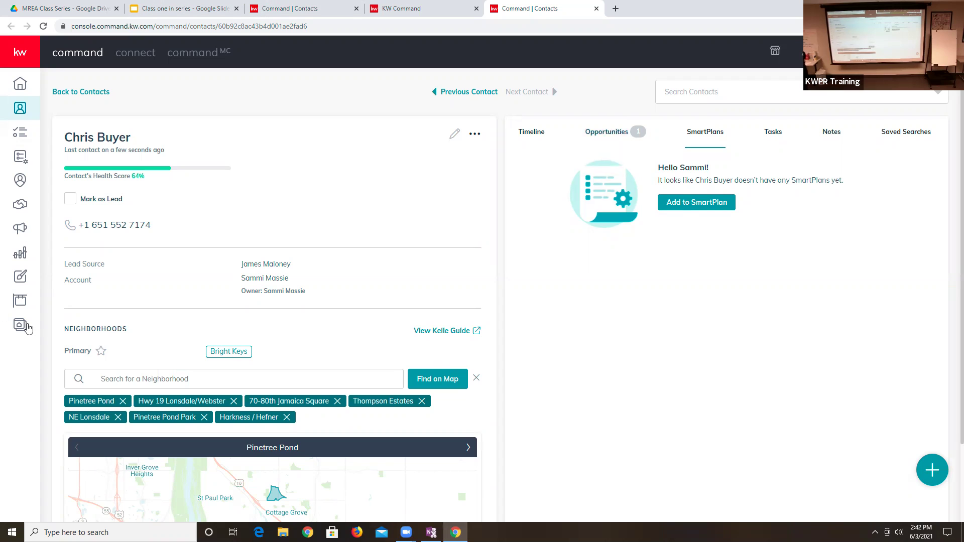
- From Buyers Active, open the Showing-stage buyer's Needs custom folder and view its PDF
left_click(19, 196)
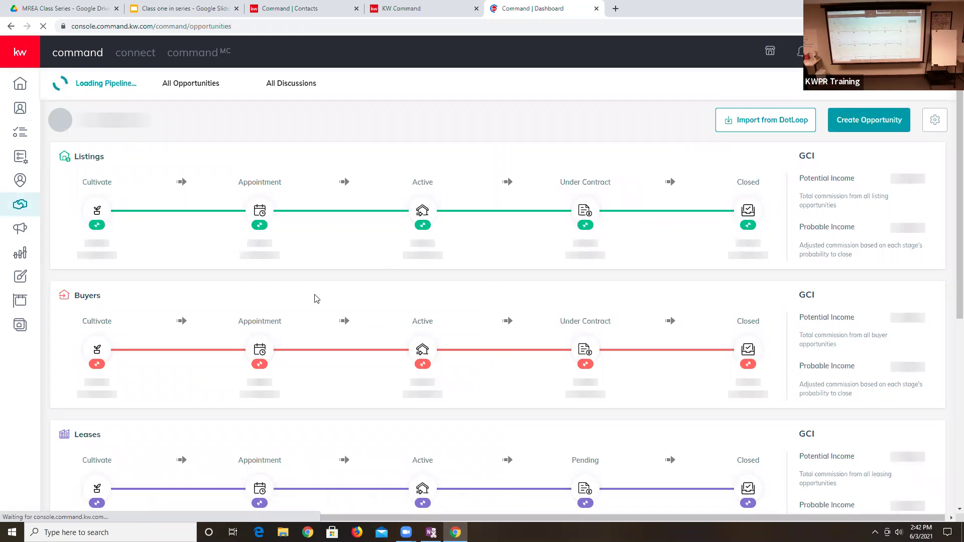
left_click(420, 349)
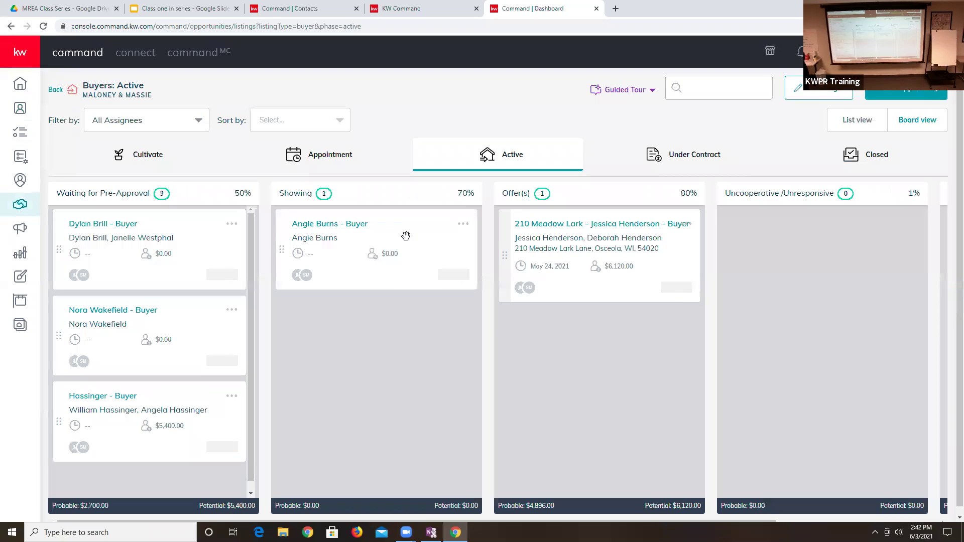
left_click(336, 225)
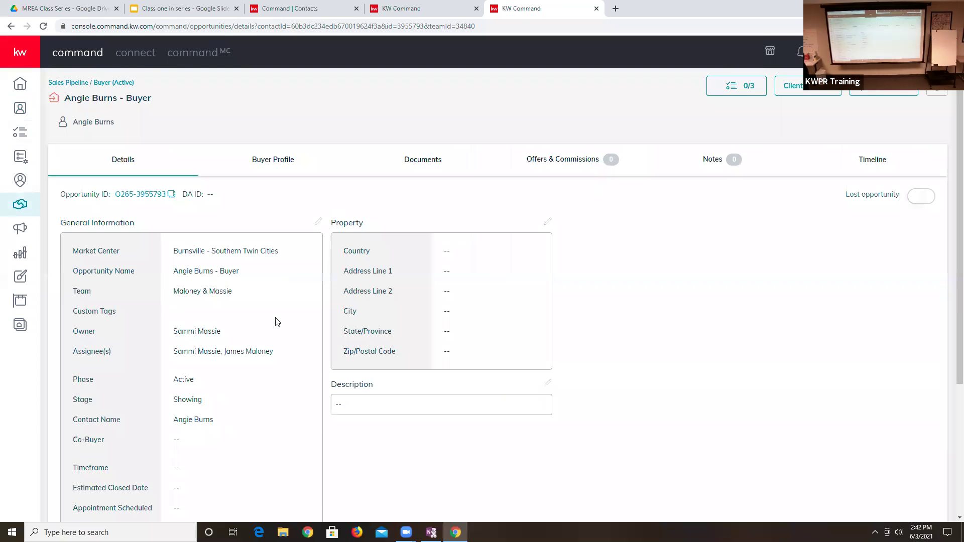
left_click(425, 159)
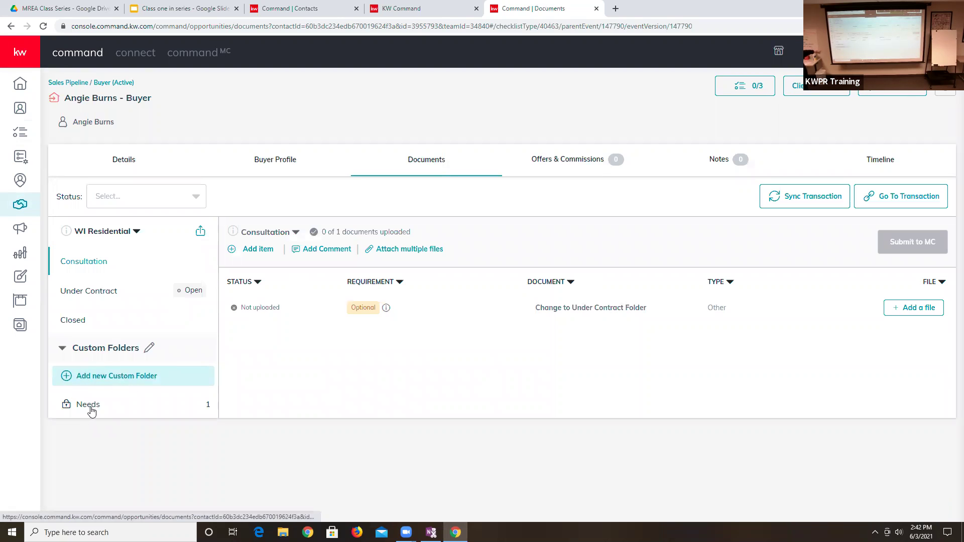
left_click(91, 407)
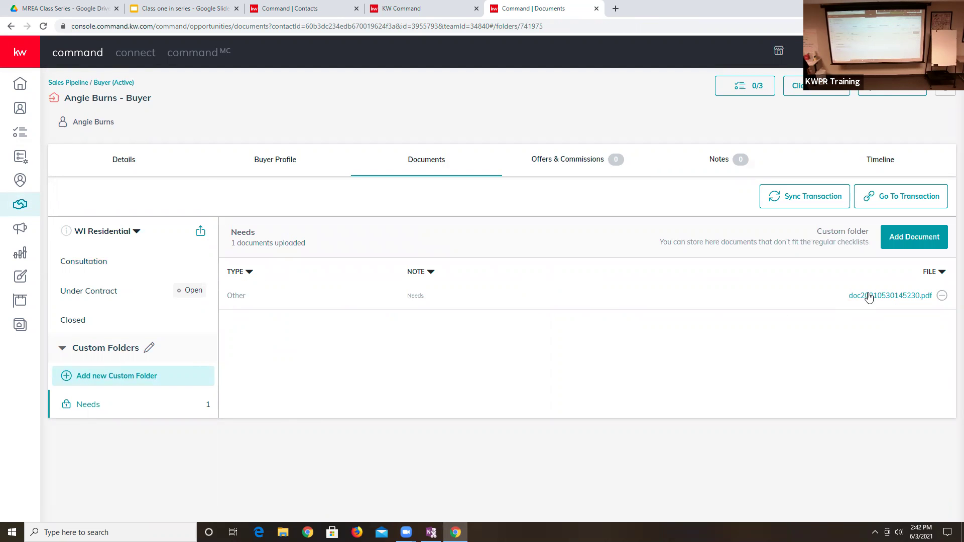
left_click(869, 296)
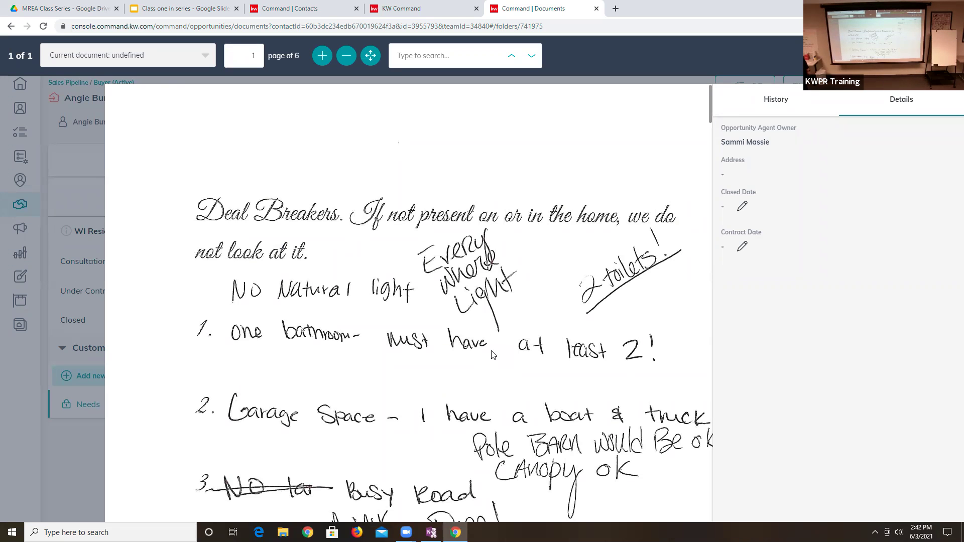
- Scroll the Needs PDF from page 1 to page 5, the things worth paying extra for
scroll(488, 360, "down", 1)
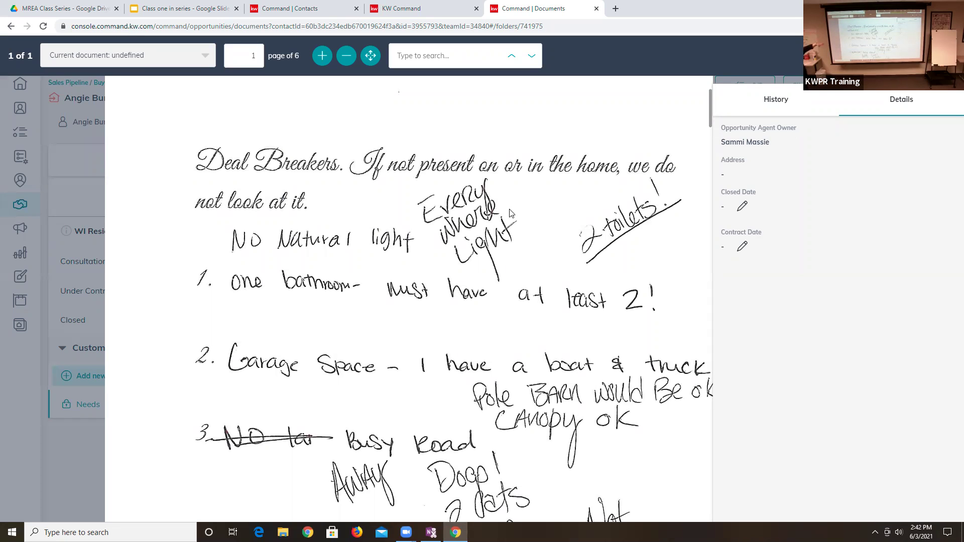
scroll(475, 251, "down", 1)
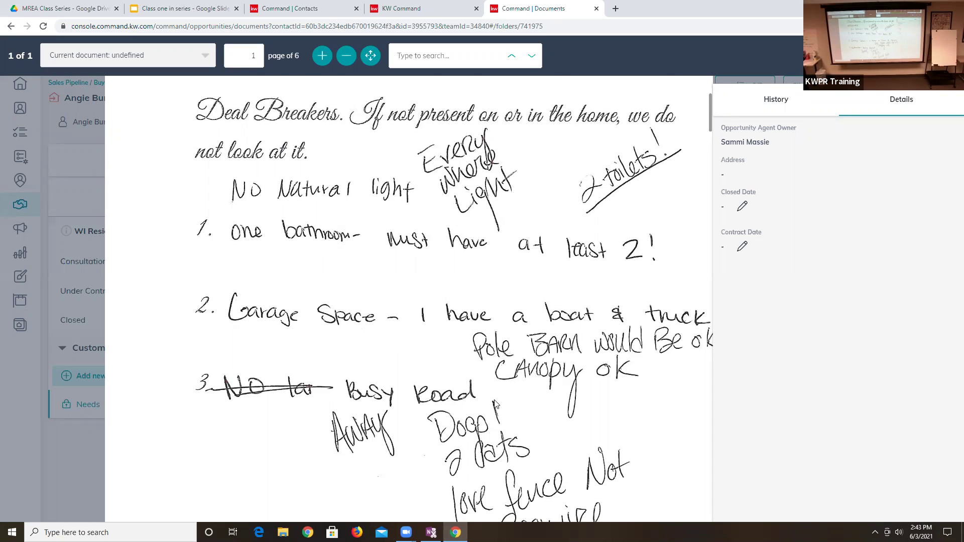
scroll(495, 403, "down", 2)
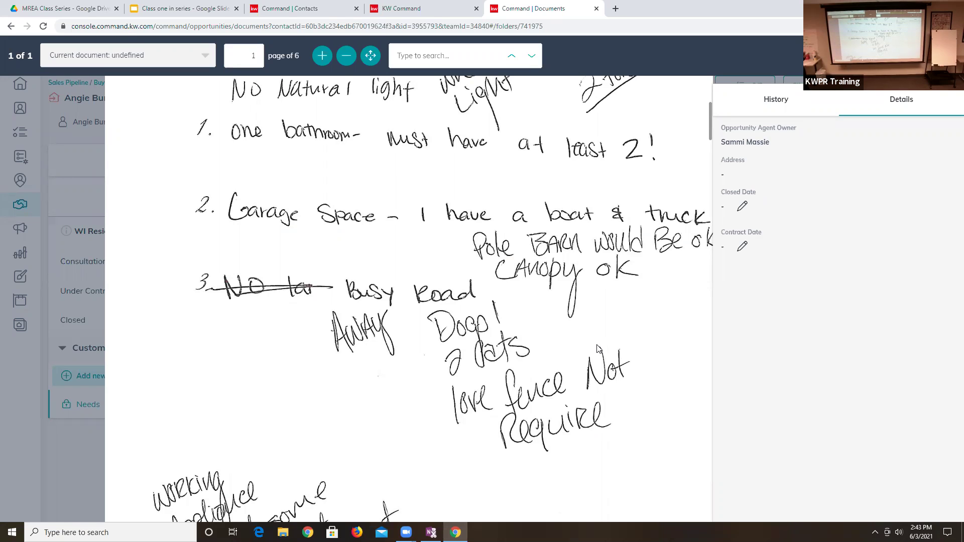
scroll(238, 441, "down", 5)
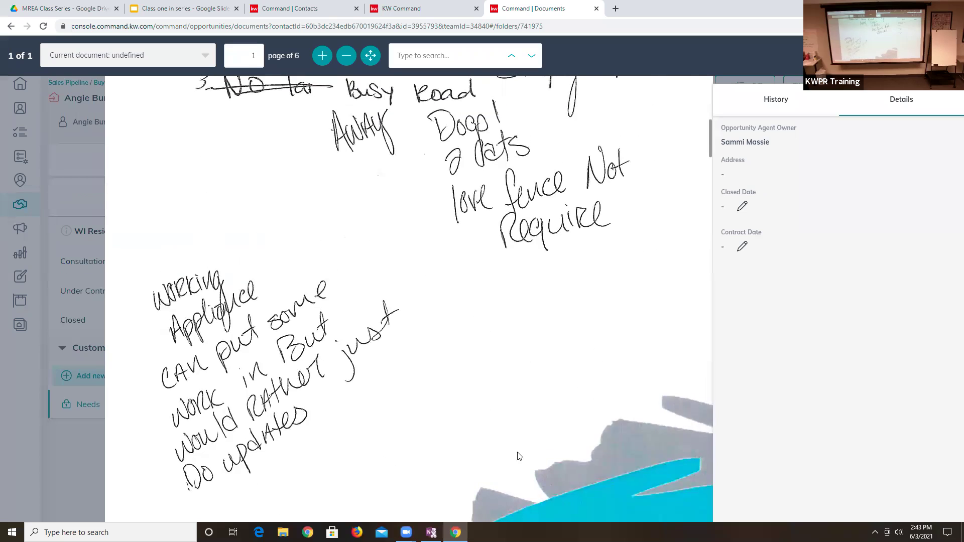
scroll(517, 456, "up", 6)
scroll(522, 405, "down", 10)
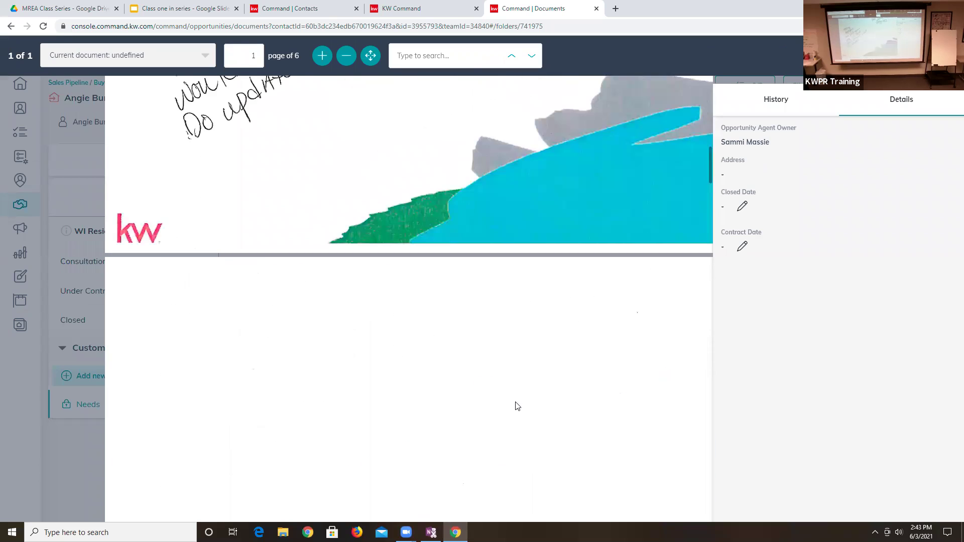
scroll(517, 406, "down", 8)
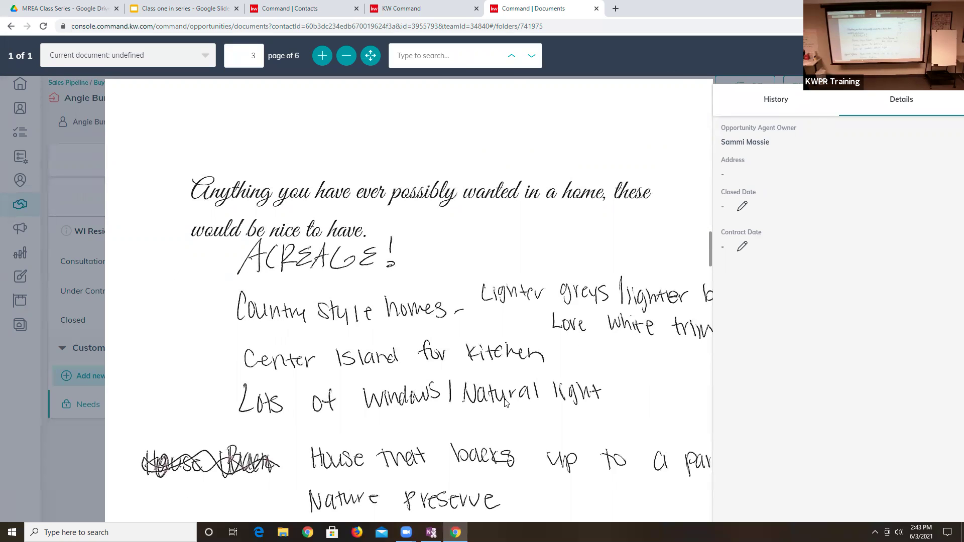
scroll(505, 402, "down", 1)
scroll(499, 395, "down", 3)
scroll(499, 395, "up", 3)
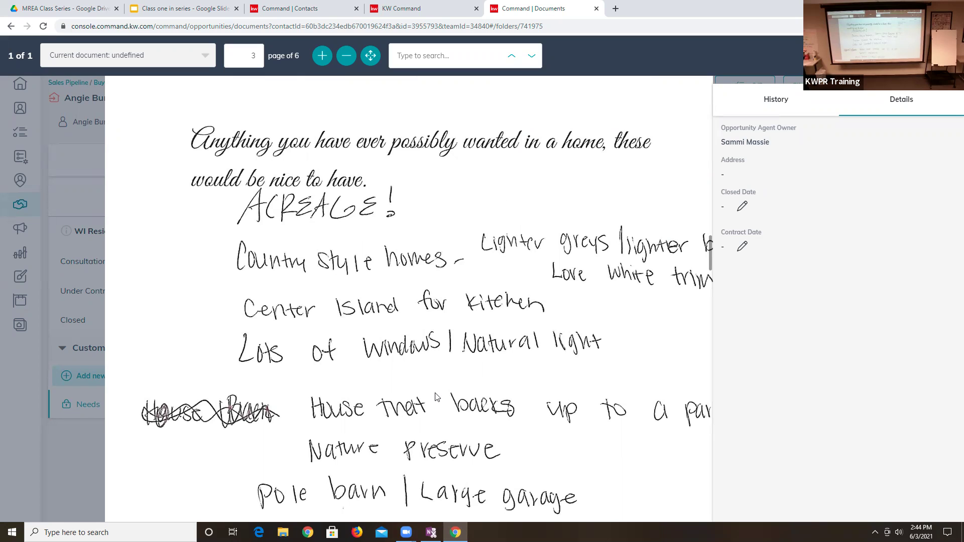
scroll(439, 408, "down", 1)
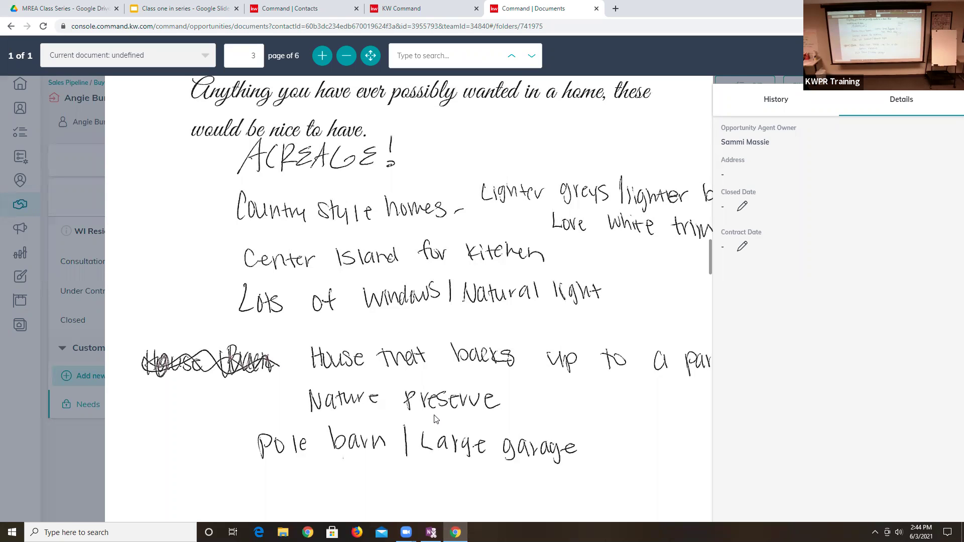
scroll(434, 419, "down", 12)
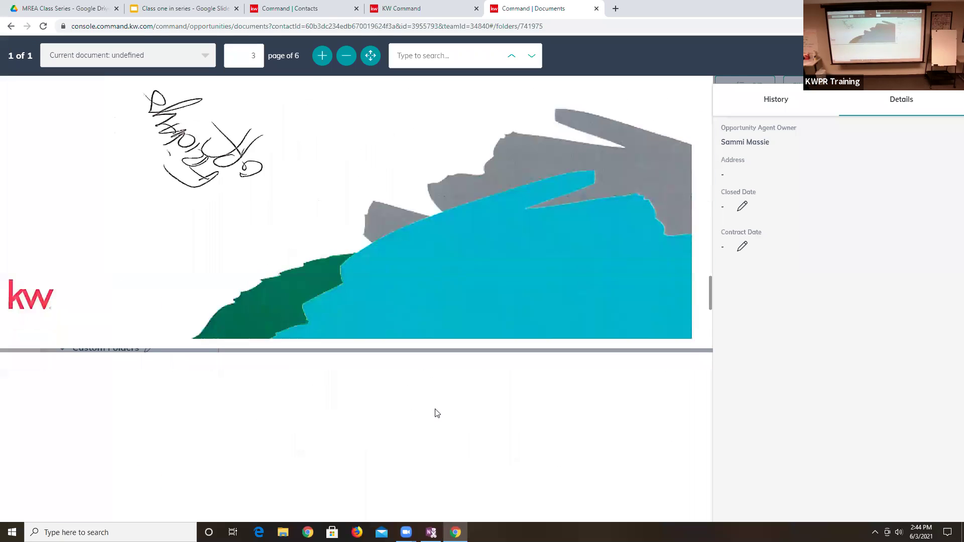
scroll(376, 434, "down", 10)
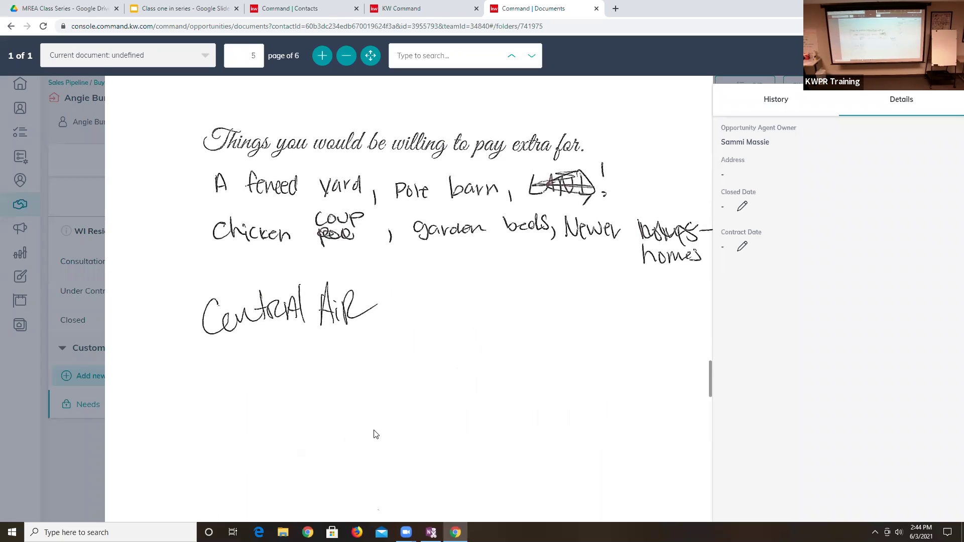